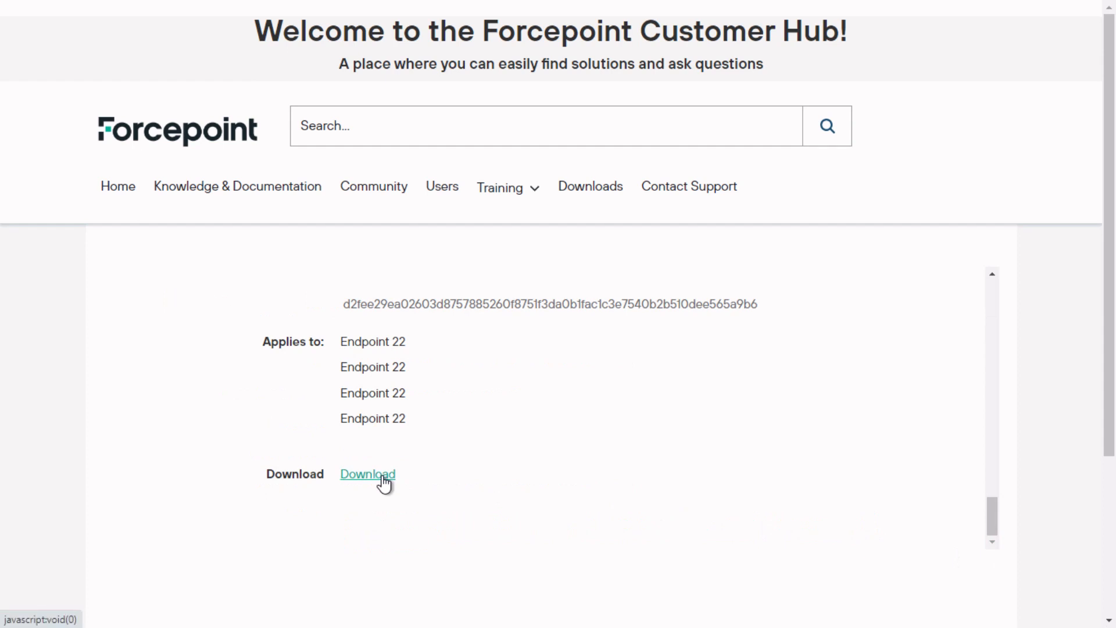
Step: Download ForcepointOneEndpointPackage.zip for Endpoint 22 from the Customer Hub download page
{"action": "left_click", "coordinate": [384, 481]}
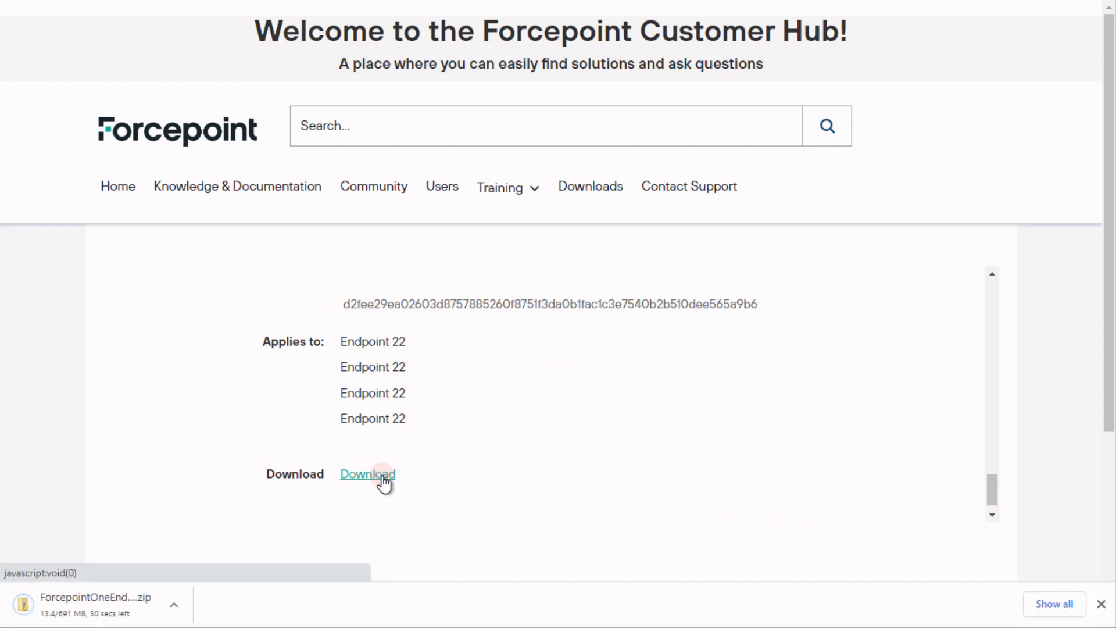
{"action": "left_click", "coordinate": [383, 482]}
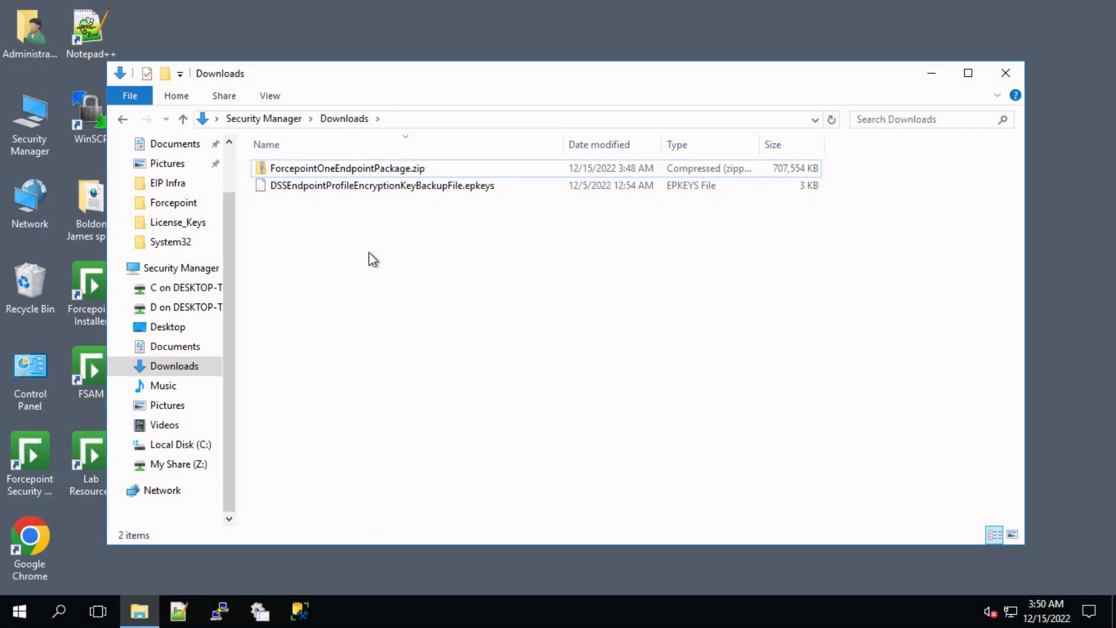
Step: Extract ForcepointOneEndpointPackage.zip into C:\Program Files (x86)\Websense\Data Security\client
{"action": "left_click", "coordinate": [372, 169]}
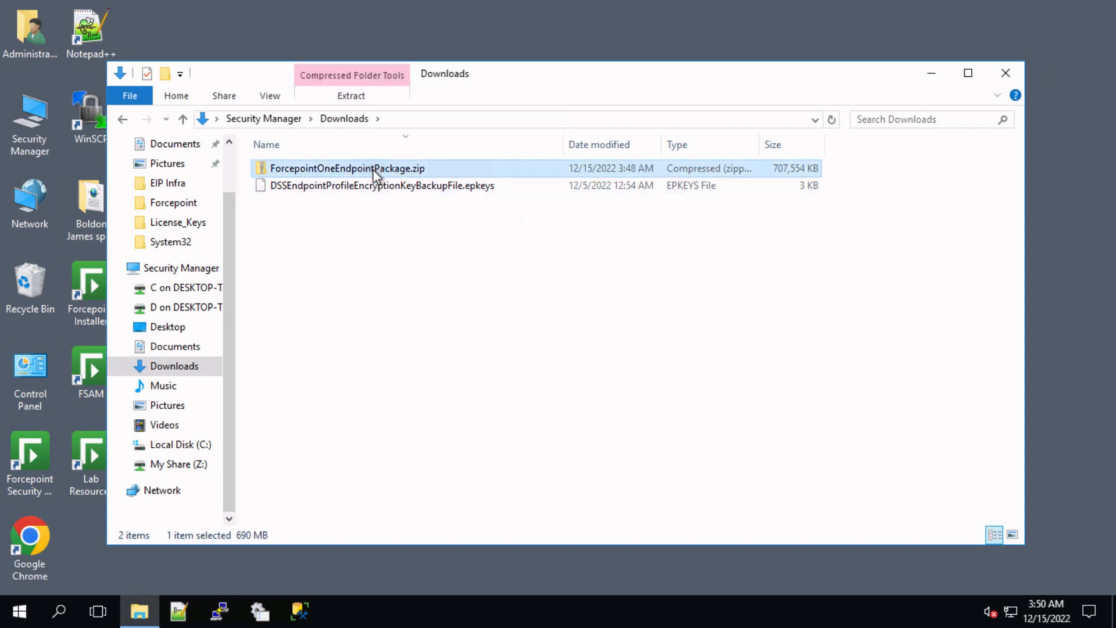
{"action": "right_click", "coordinate": [372, 169]}
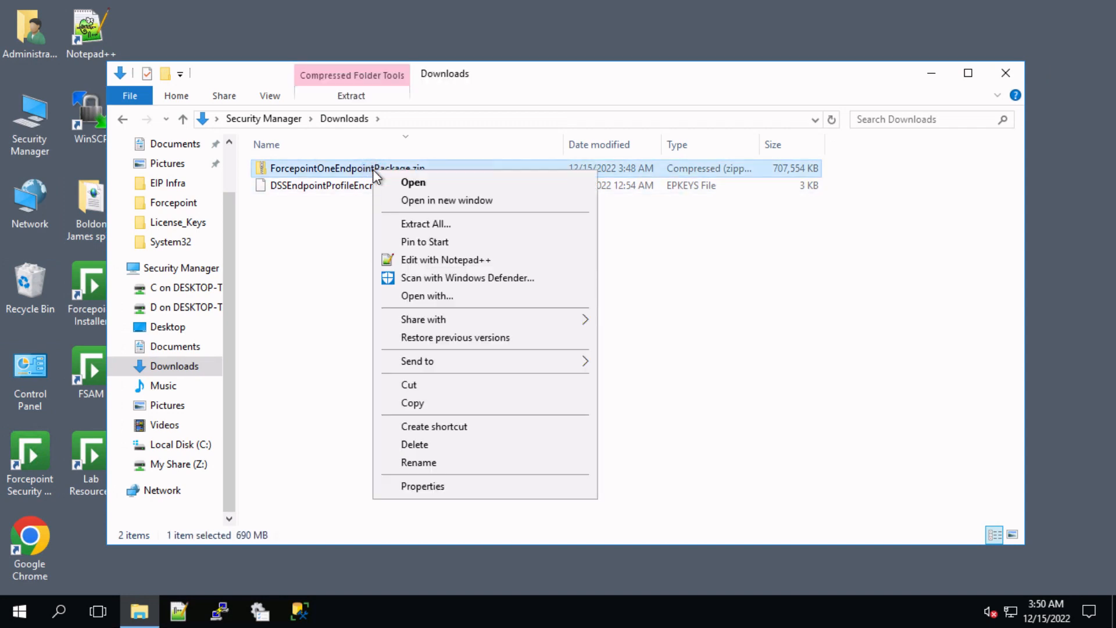
{"action": "left_click", "coordinate": [396, 221]}
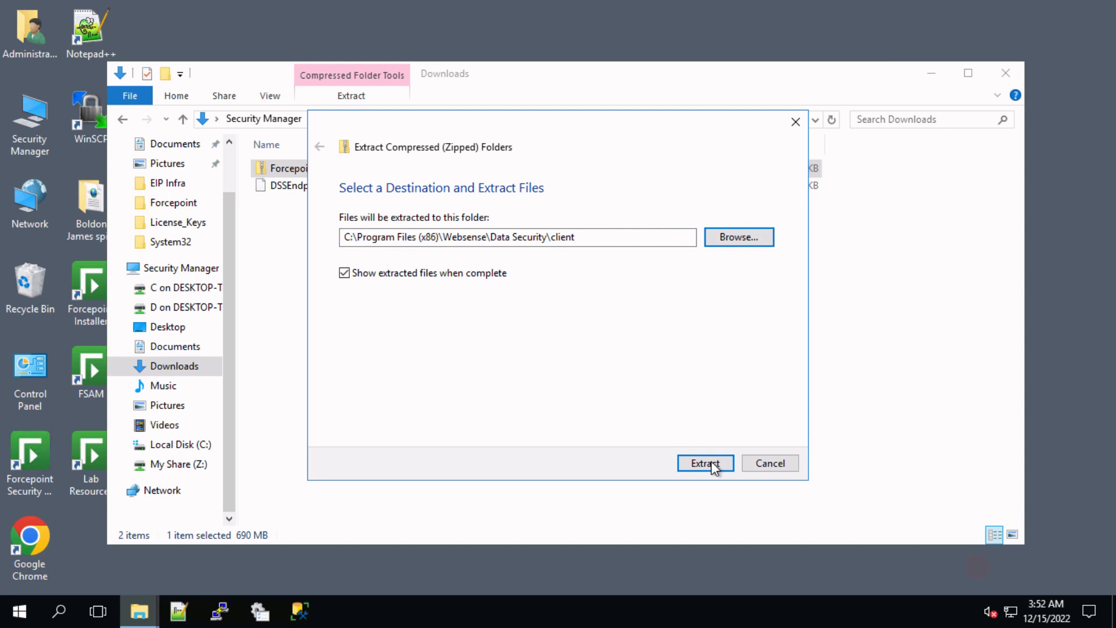
{"action": "left_click", "coordinate": [706, 463]}
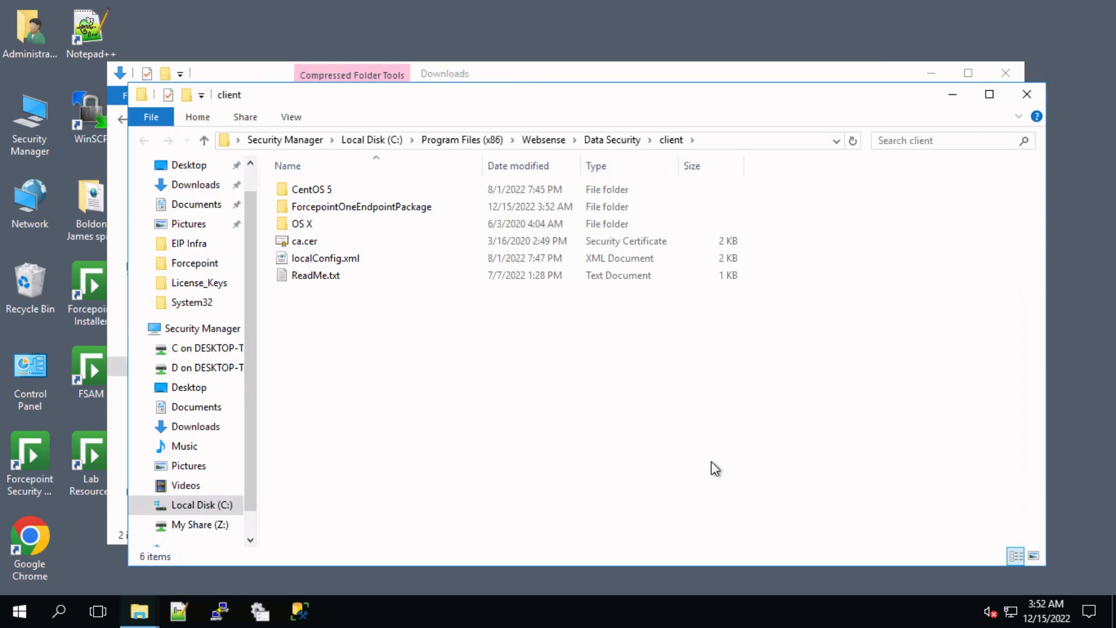
Step: Cut the five files from ForcepointOneEndpointPackage and paste them directly into the client folder
{"action": "double_click", "coordinate": [396, 208]}
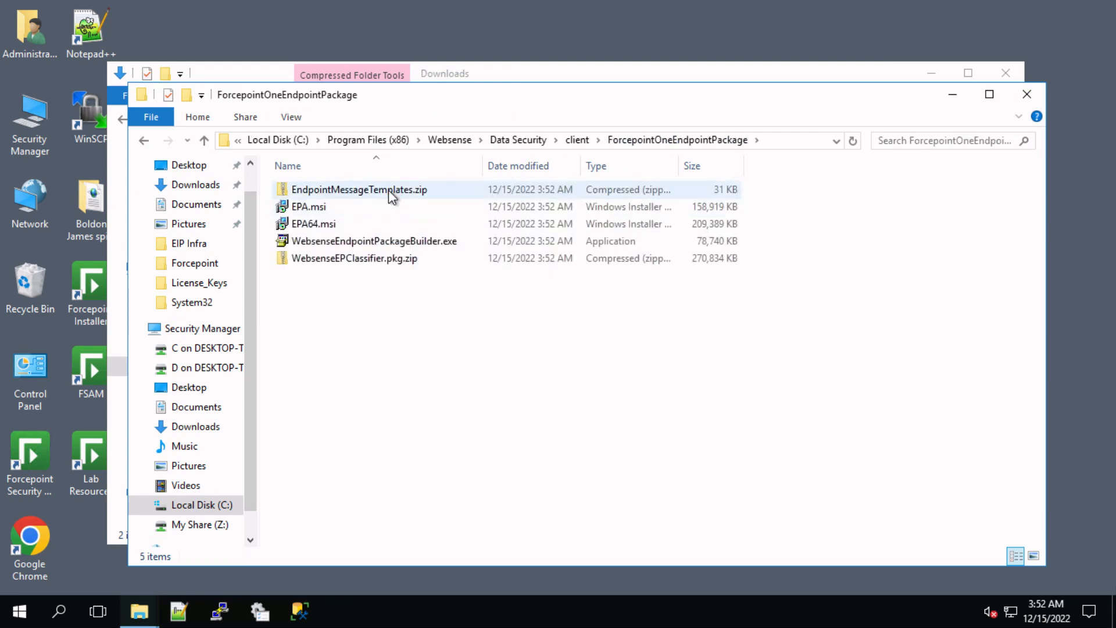
{"action": "left_click", "coordinate": [389, 190]}
{"action": "left_click", "coordinate": [383, 260], "text": "shift"}
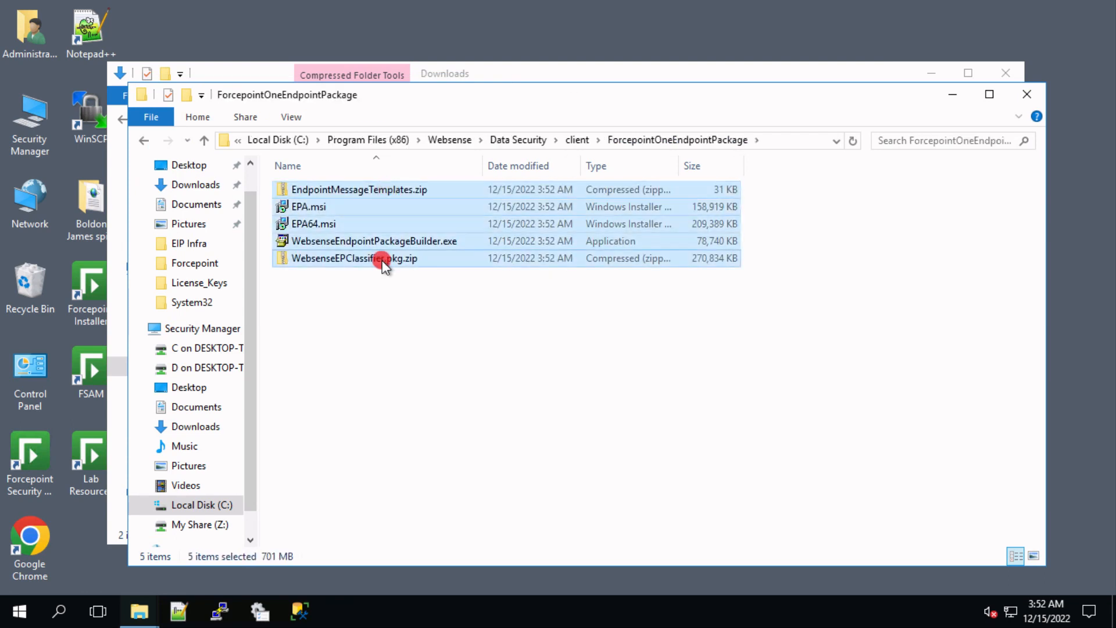
{"action": "right_click", "coordinate": [382, 260]}
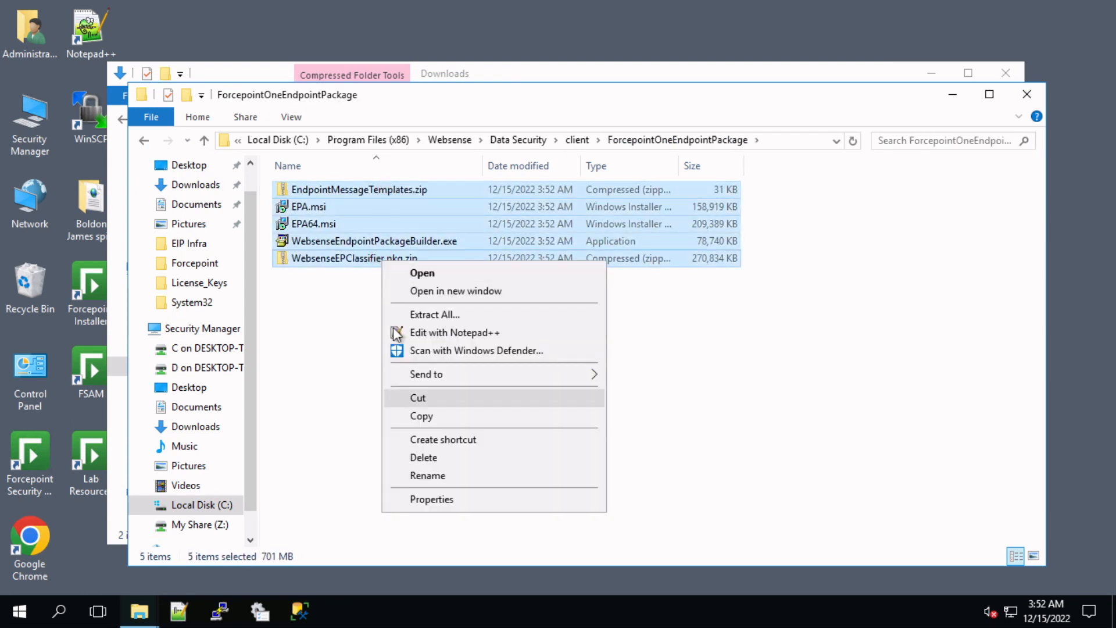
{"action": "left_click", "coordinate": [405, 397]}
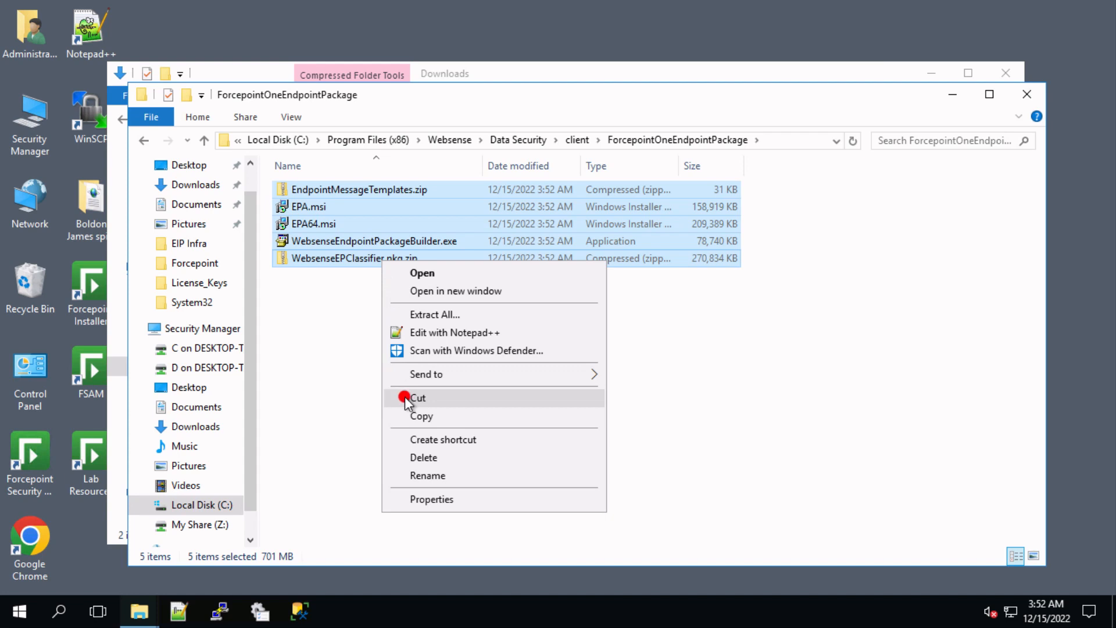
{"action": "left_click", "coordinate": [577, 140]}
{"action": "right_click", "coordinate": [433, 359]}
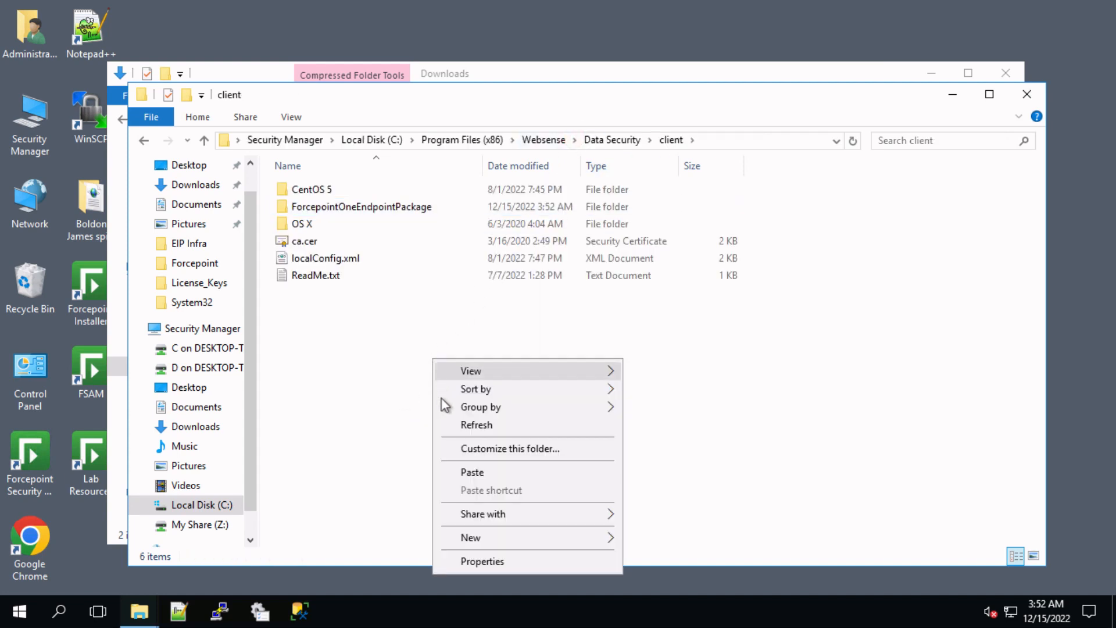
{"action": "left_click", "coordinate": [459, 472]}
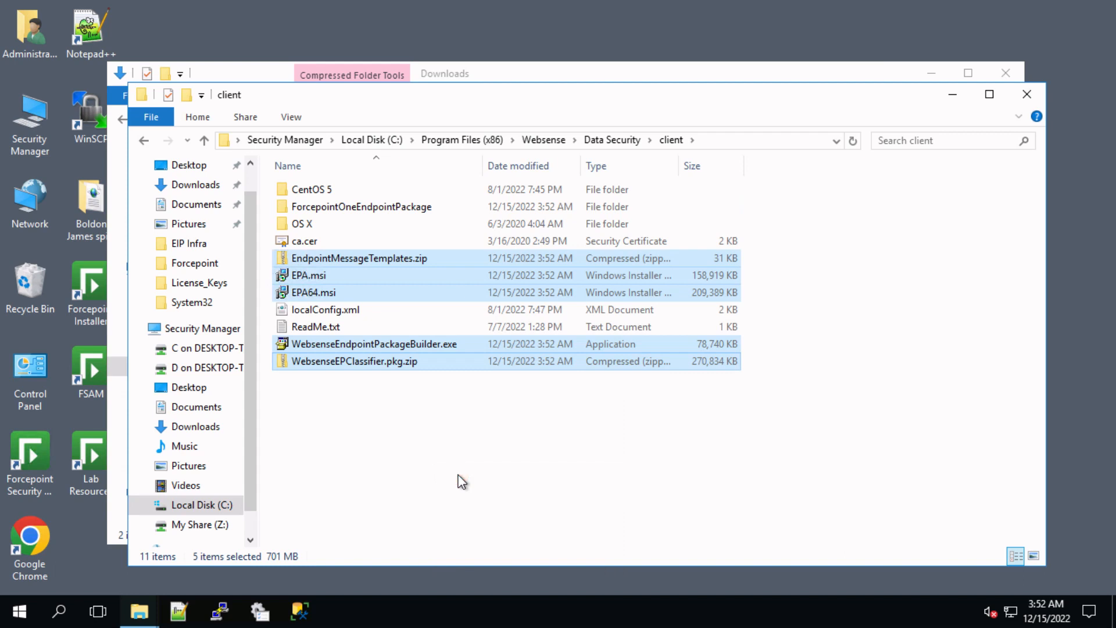
{"action": "left_click", "coordinate": [459, 475]}
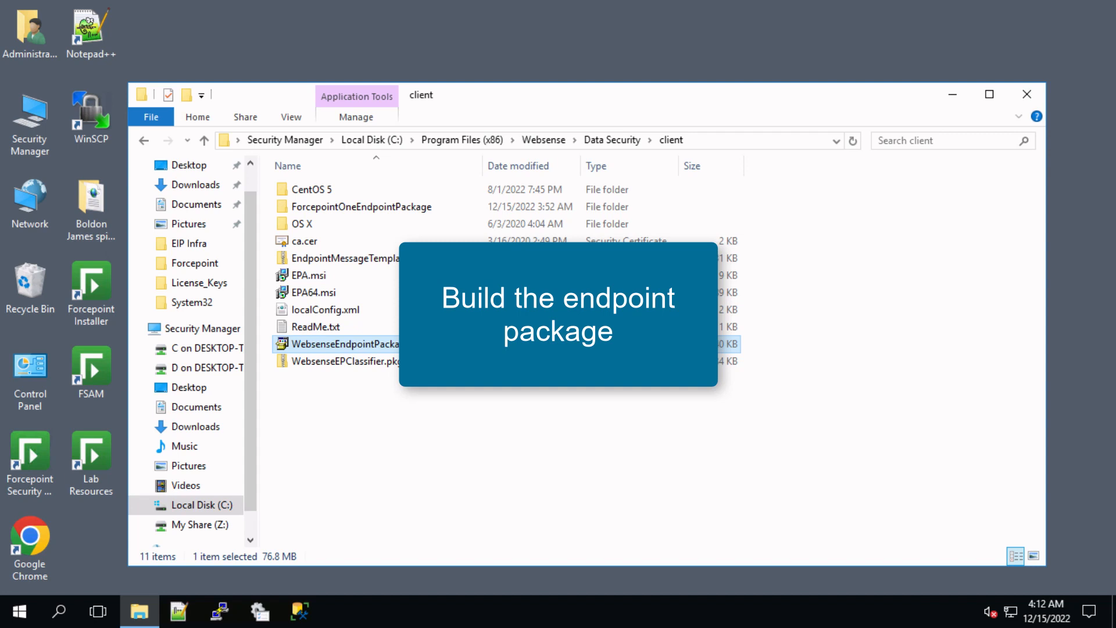
Step: Run WebsenseEndpointPackageBuilder.exe, confirming Run in the security warning
{"action": "left_click", "coordinate": [368, 411]}
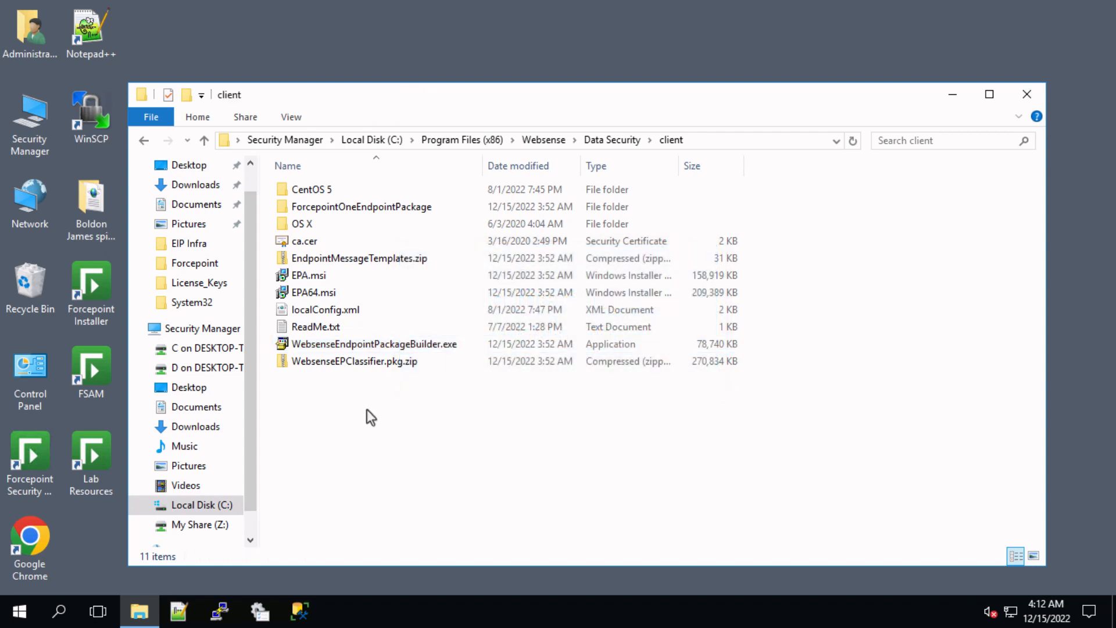
{"action": "left_click", "coordinate": [361, 346]}
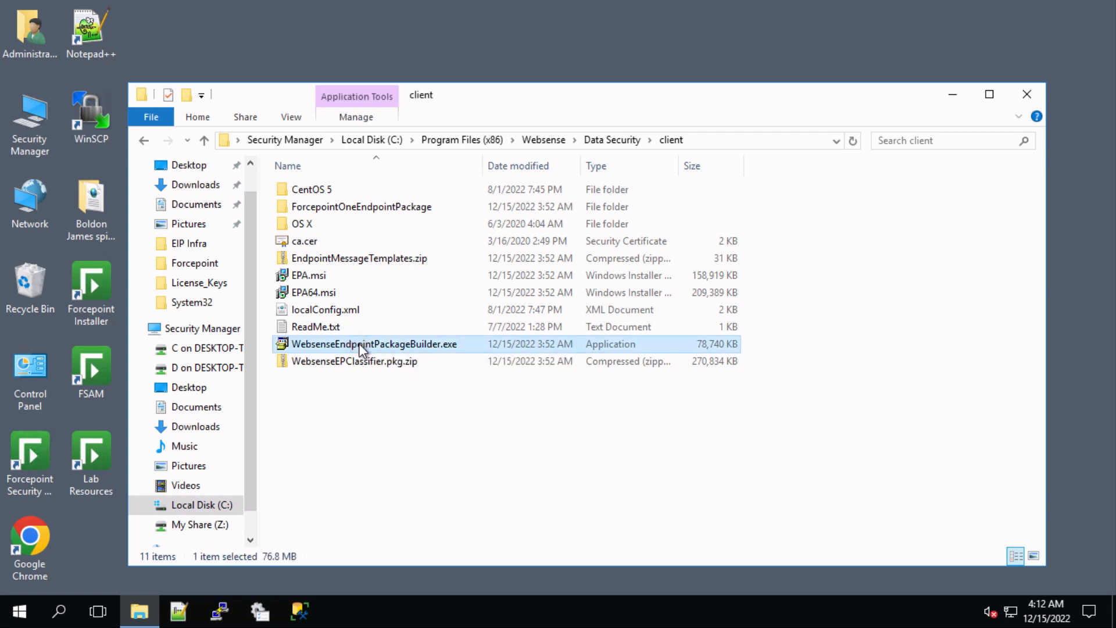
{"action": "double_click", "coordinate": [360, 346]}
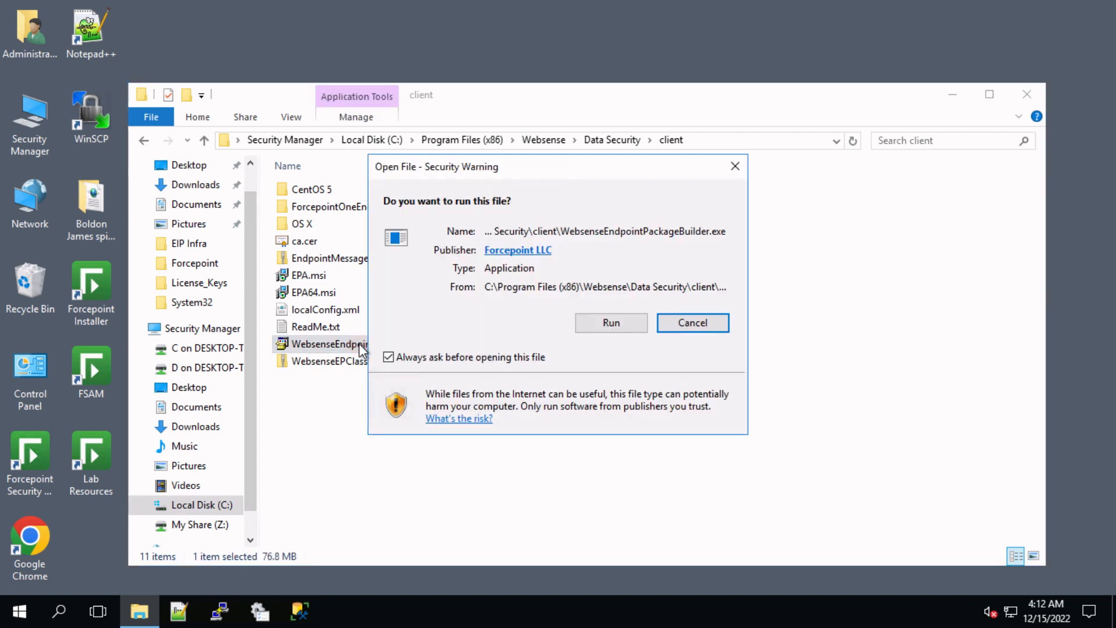
{"action": "left_click", "coordinate": [595, 323]}
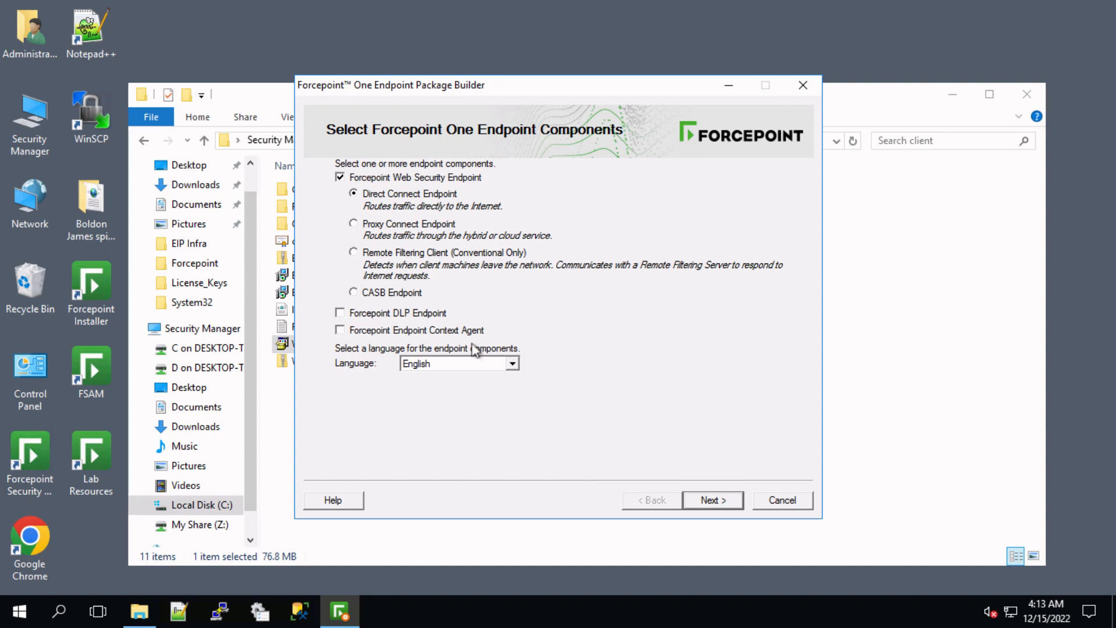
Step: Select only the Forcepoint DLP Endpoint component, excluding Web Security Endpoint
{"action": "left_click", "coordinate": [341, 177]}
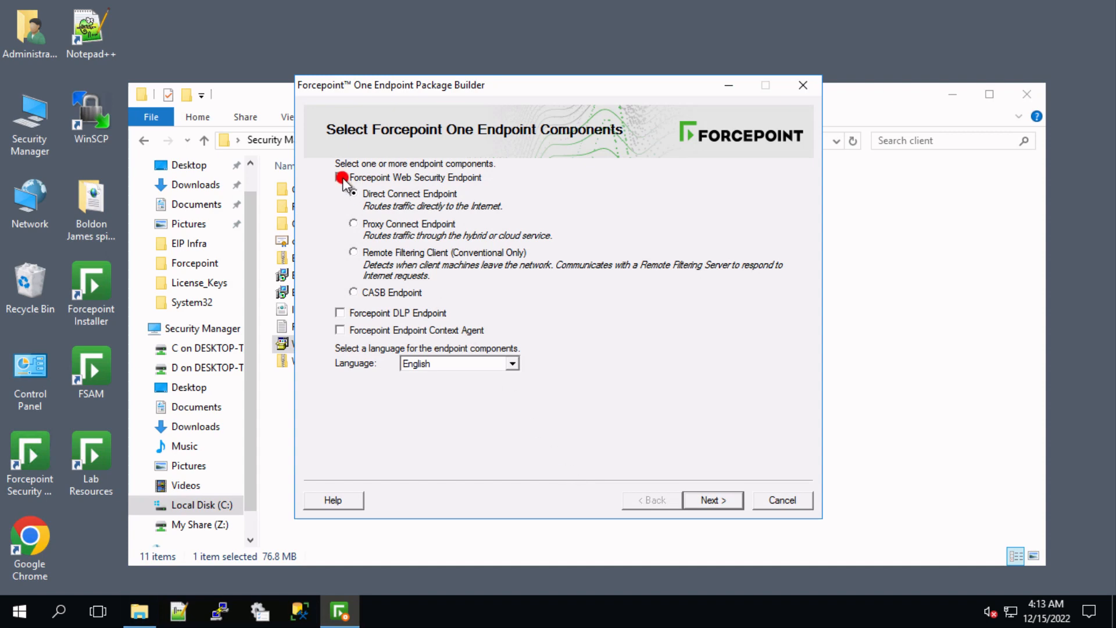
{"action": "left_click", "coordinate": [342, 313]}
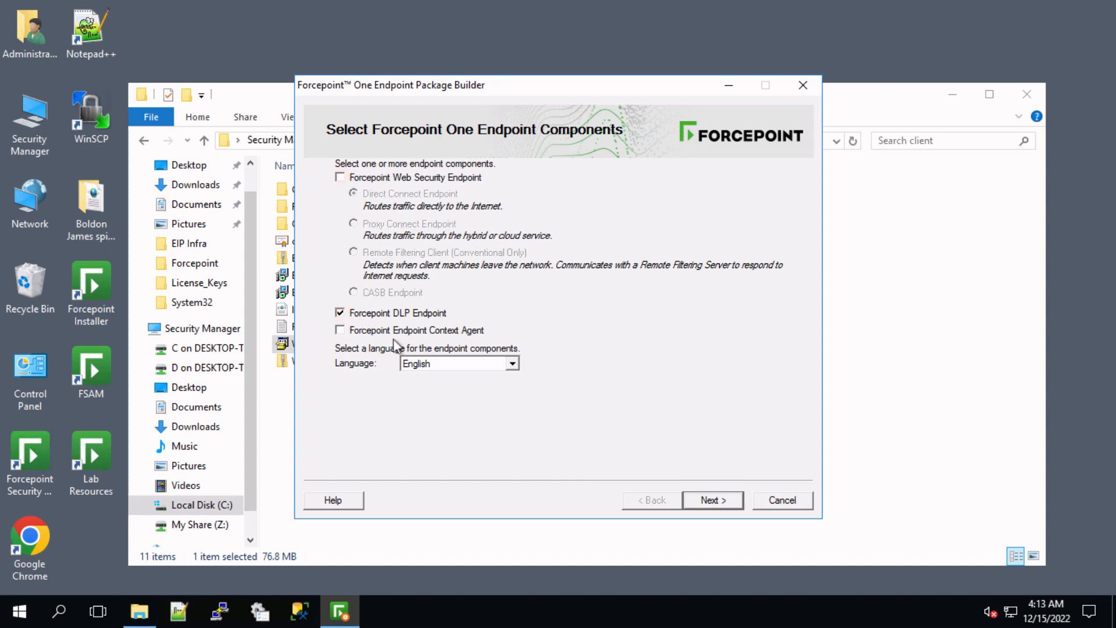
{"action": "left_click", "coordinate": [710, 506]}
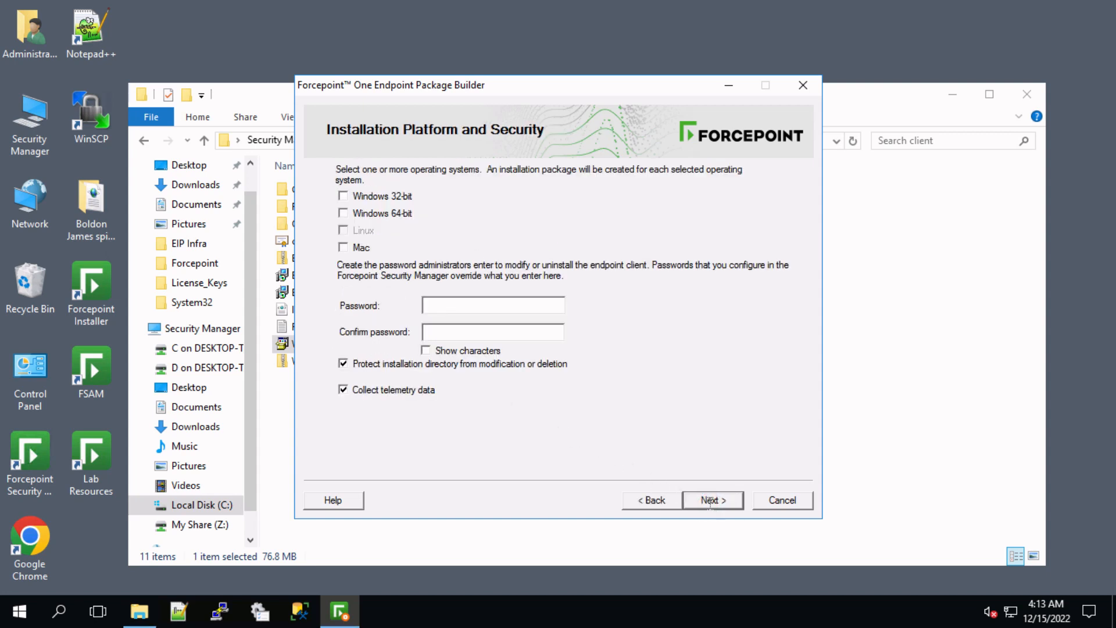
Step: Target Windows 64-bit with an uninstall password, keeping default path, server 172.31.0.155 and client settings
{"action": "left_click", "coordinate": [343, 214]}
{"action": "left_click", "coordinate": [475, 305]}
{"action": "left_click", "coordinate": [711, 501]}
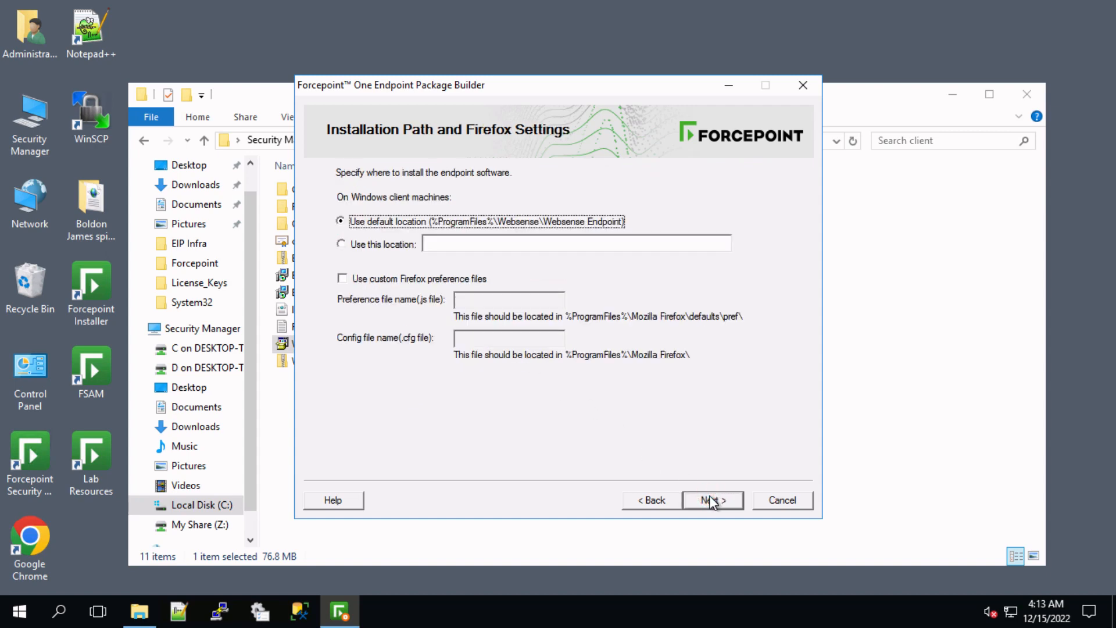
{"action": "left_click", "coordinate": [712, 501]}
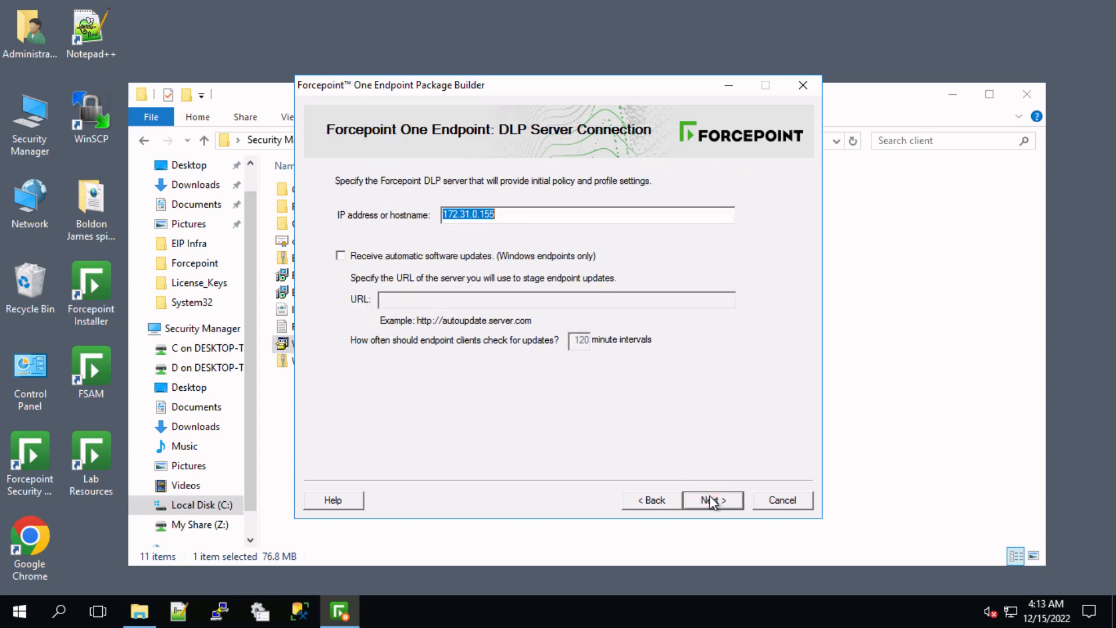
{"action": "left_click", "coordinate": [711, 501]}
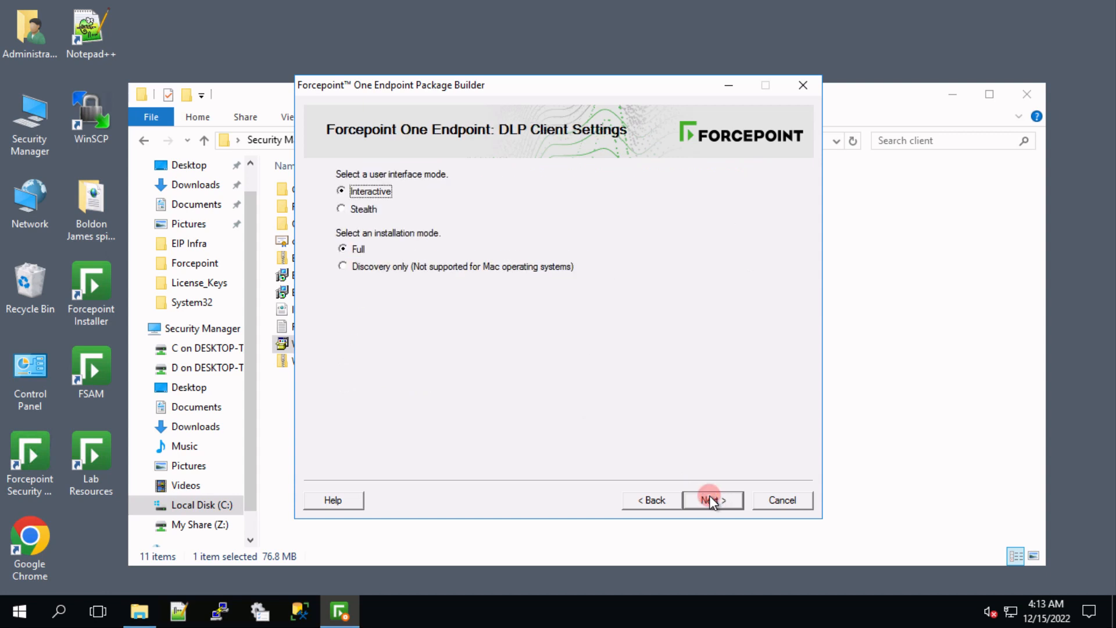
{"action": "left_click", "coordinate": [711, 501]}
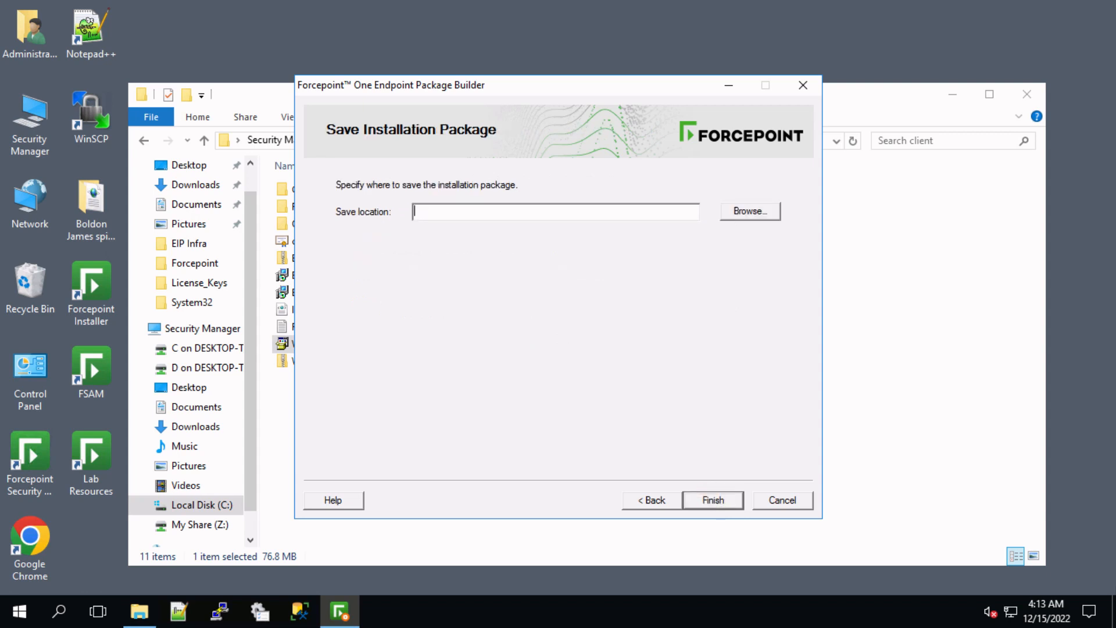
Step: Save the installation package to C:\Forcepoint\My_Share\ and acknowledge the saved confirmation
{"action": "type", "text": "C:\\Forcepoint\\My_Share\\"}
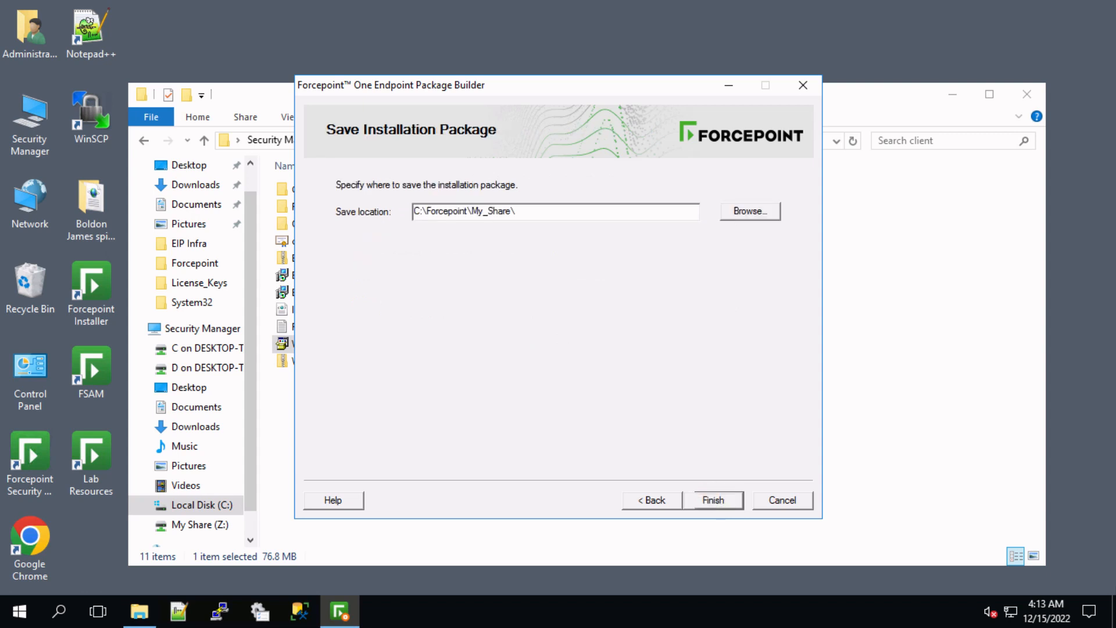
{"action": "key", "text": "Tab"}
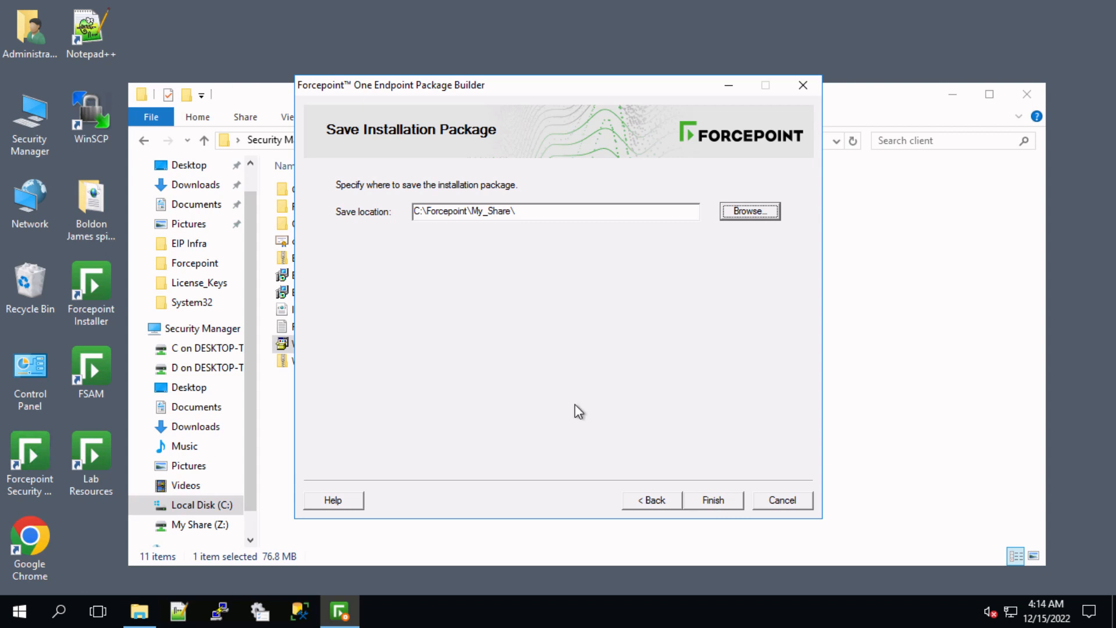
{"action": "left_click", "coordinate": [715, 504]}
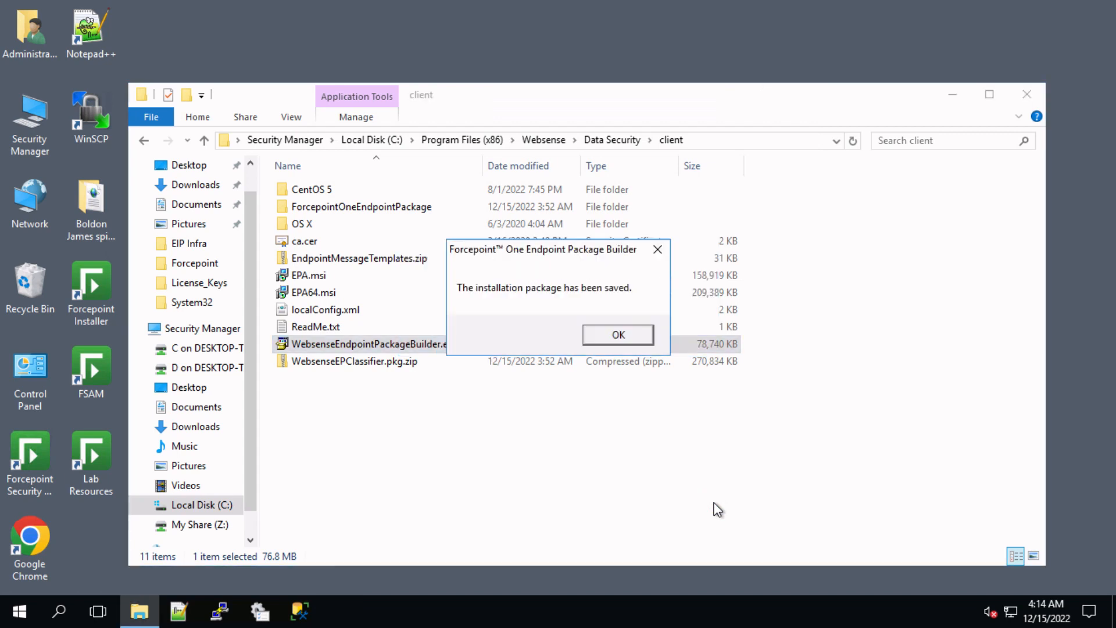
{"action": "left_click", "coordinate": [616, 335]}
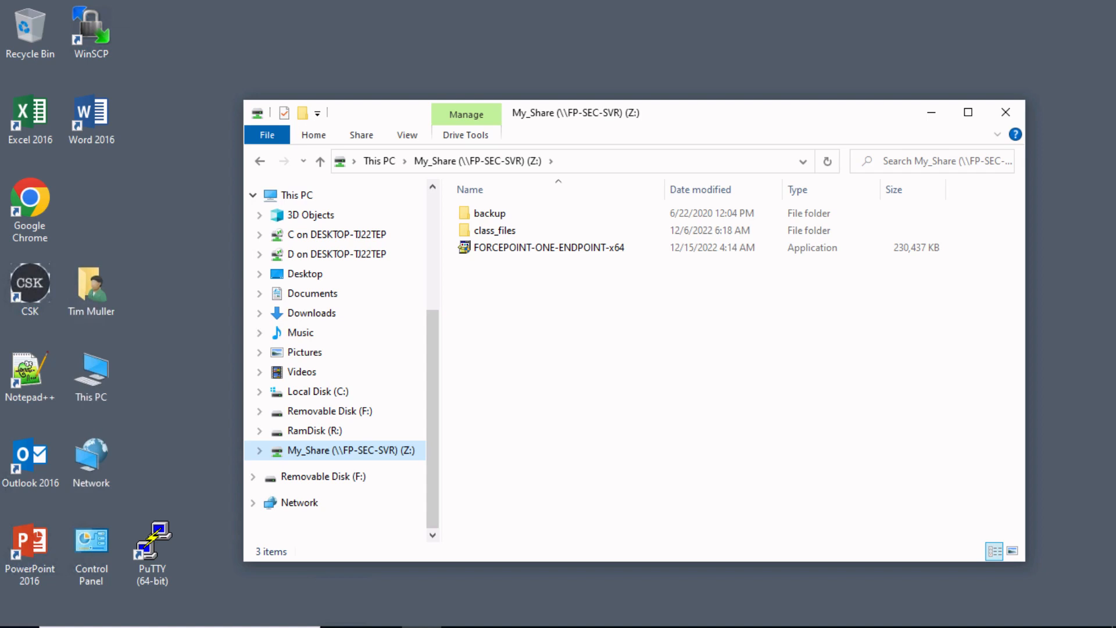
Step: Copy FORCEPOINT-ONE-ENDPOINT-x64 from My_Share (Z:) and paste it onto the desktop
{"action": "left_click", "coordinate": [496, 248]}
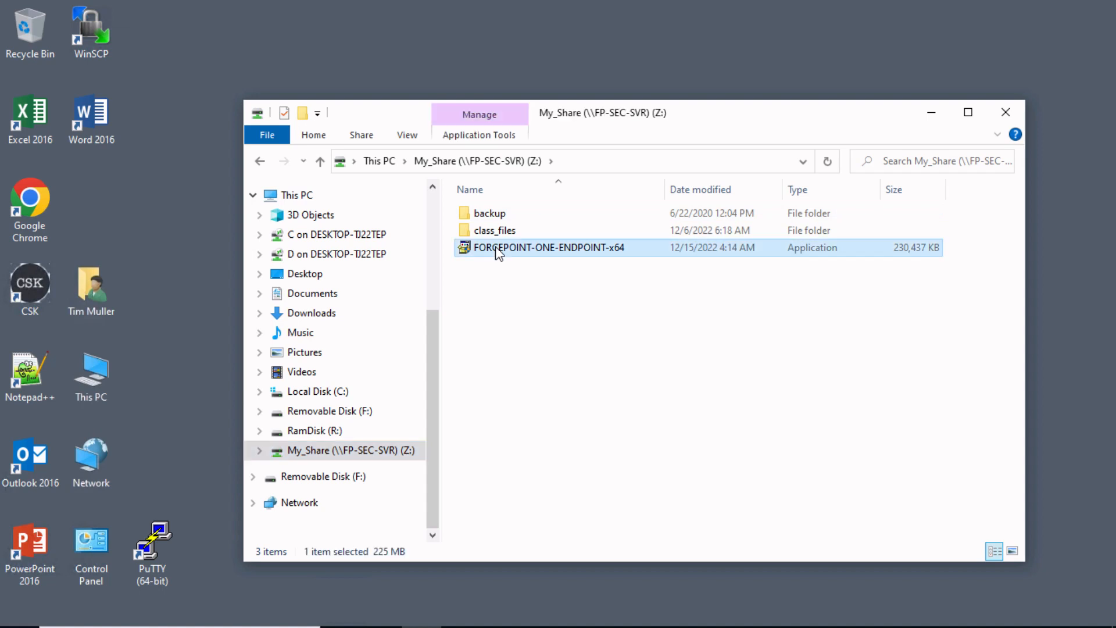
{"action": "right_click", "coordinate": [497, 250]}
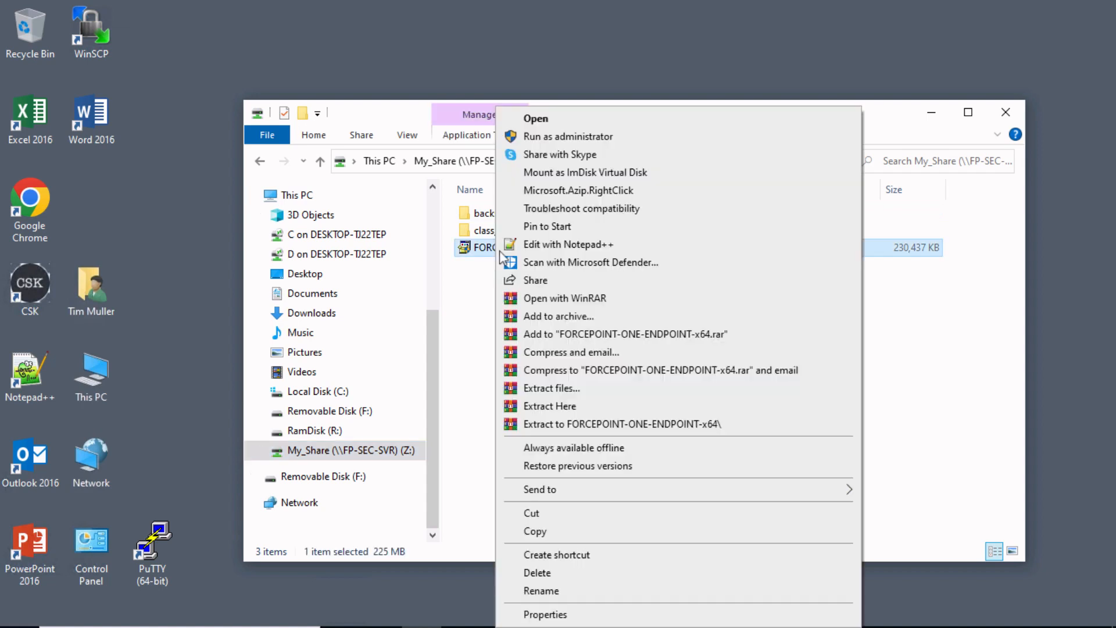
{"action": "left_click", "coordinate": [551, 532]}
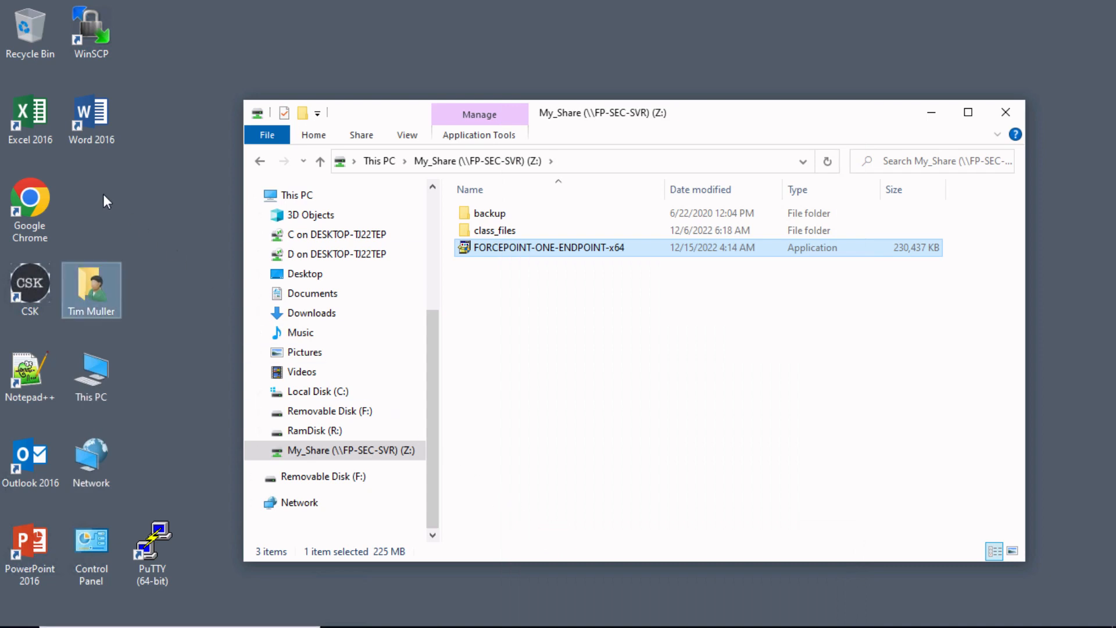
{"action": "right_click", "coordinate": [105, 198]}
{"action": "left_click", "coordinate": [141, 267]}
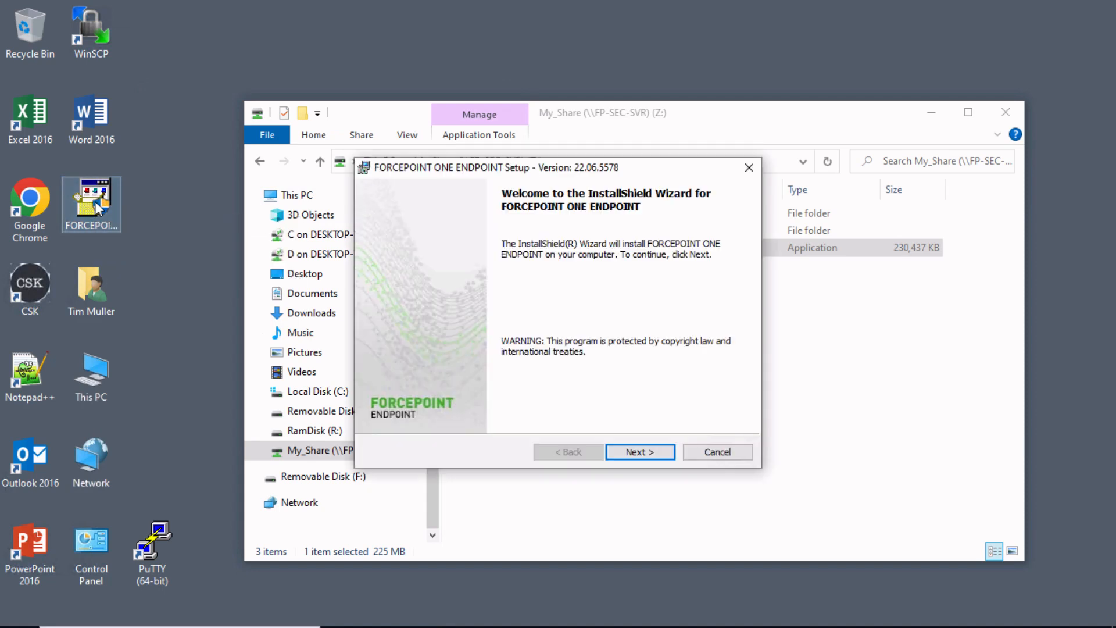
Step: Accept the subscription agreement and install FORCEPOINT ONE ENDPOINT 22.06.5578 to the default folder
{"action": "left_click", "coordinate": [660, 457]}
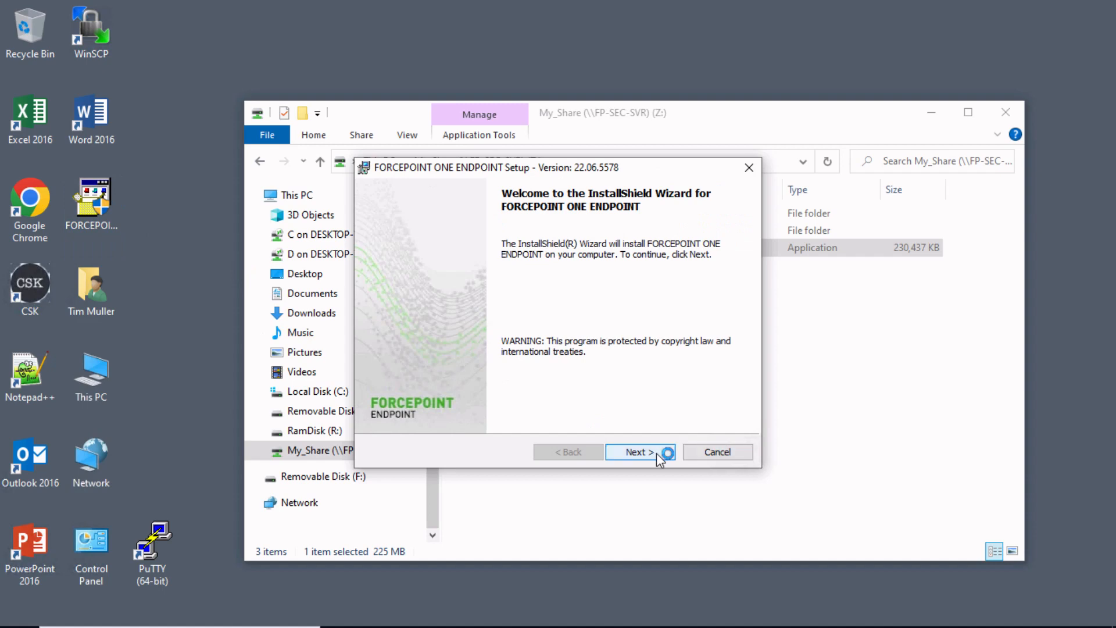
{"action": "left_click", "coordinate": [657, 452]}
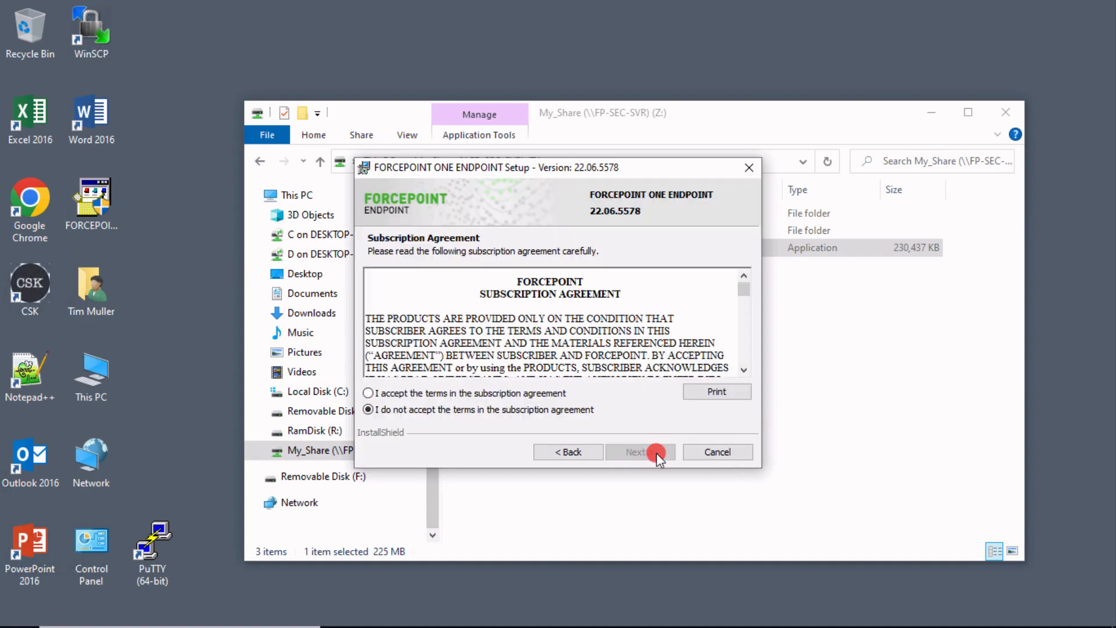
{"action": "left_click", "coordinate": [499, 393]}
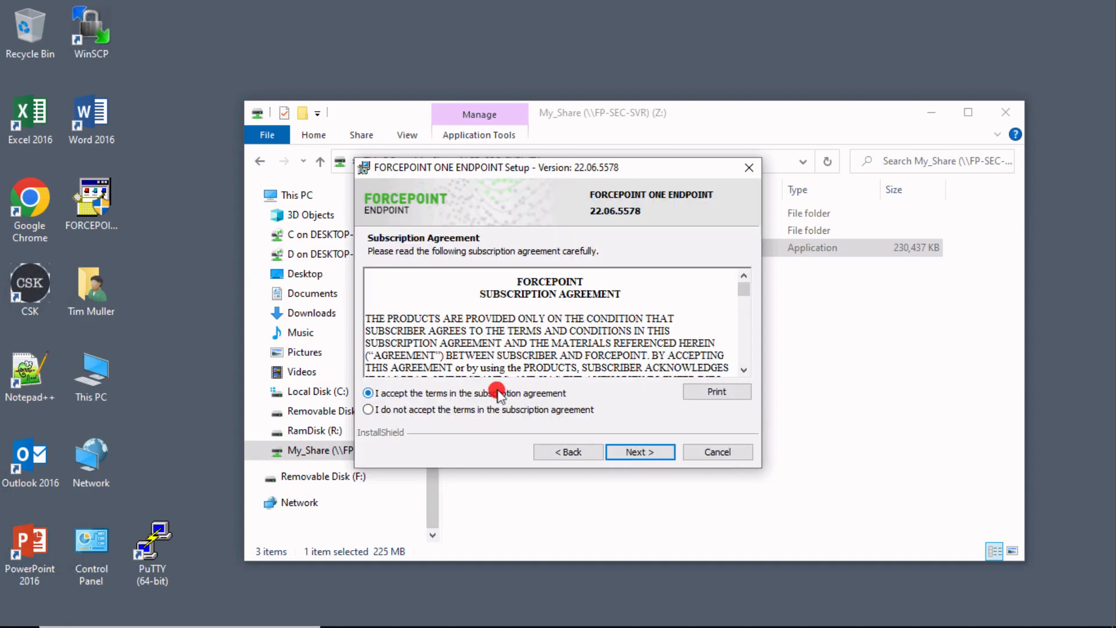
{"action": "left_click", "coordinate": [641, 457]}
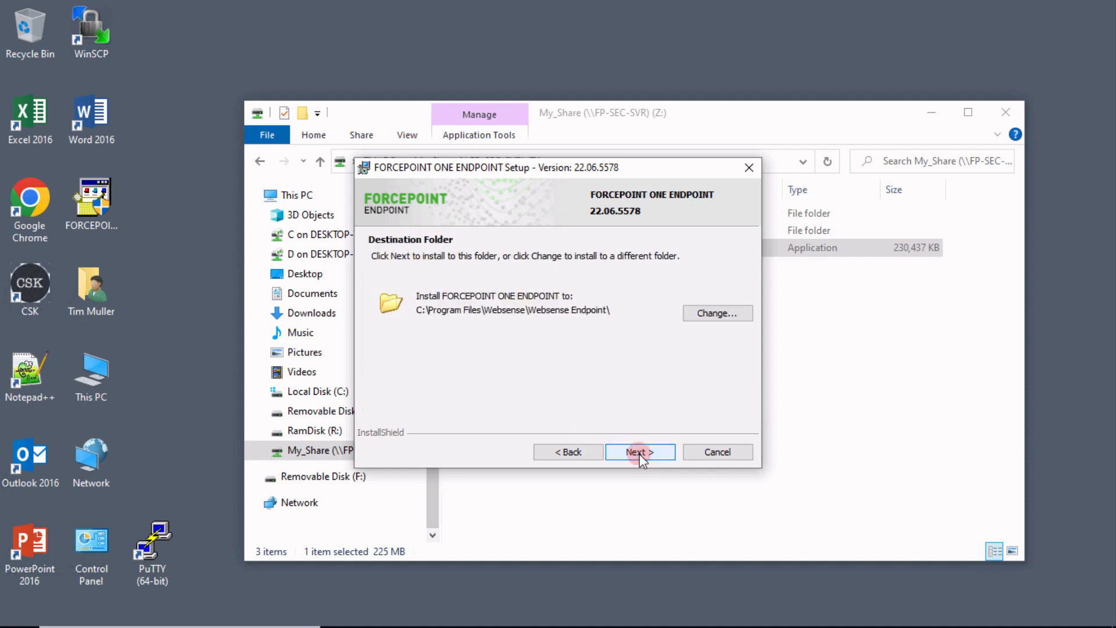
{"action": "left_click", "coordinate": [639, 454]}
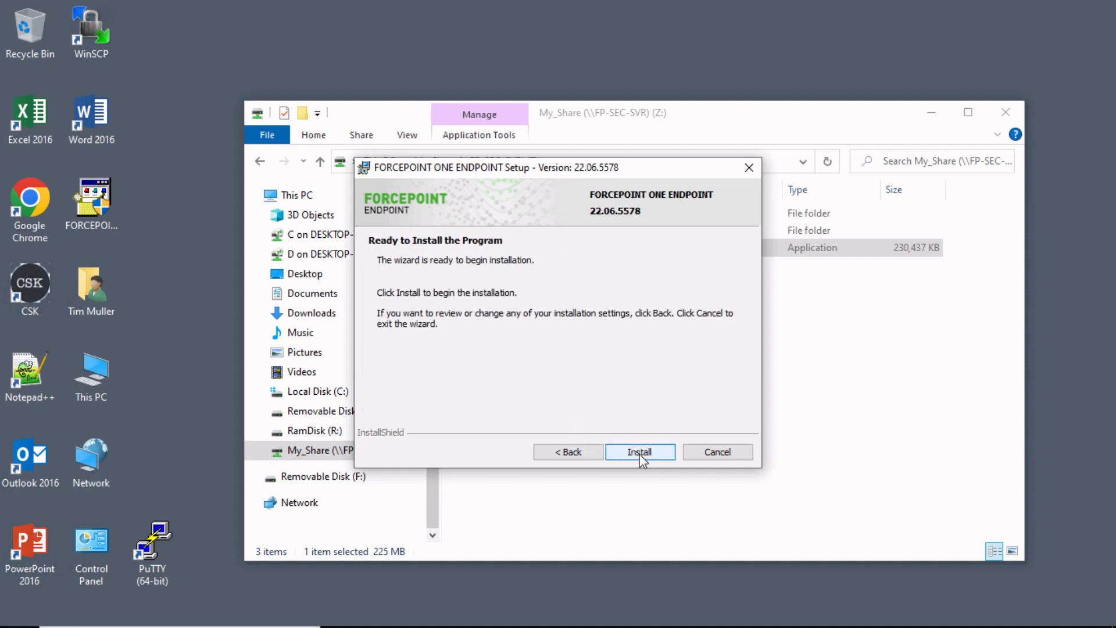
{"action": "left_click", "coordinate": [640, 453]}
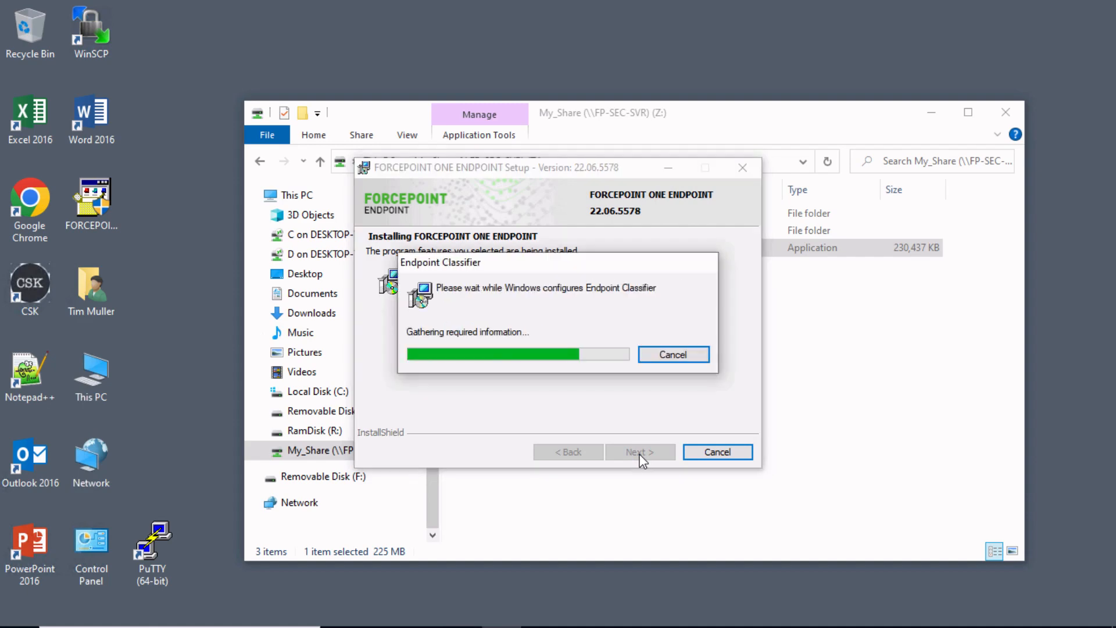
{"action": "left_click", "coordinate": [533, 418]}
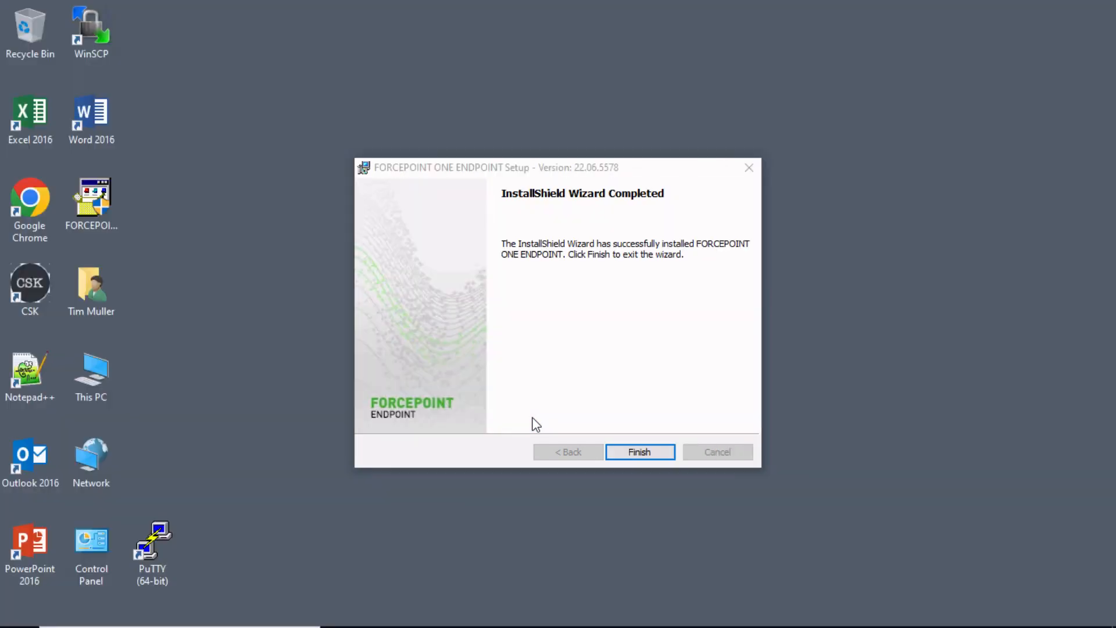
{"action": "left_click", "coordinate": [630, 452]}
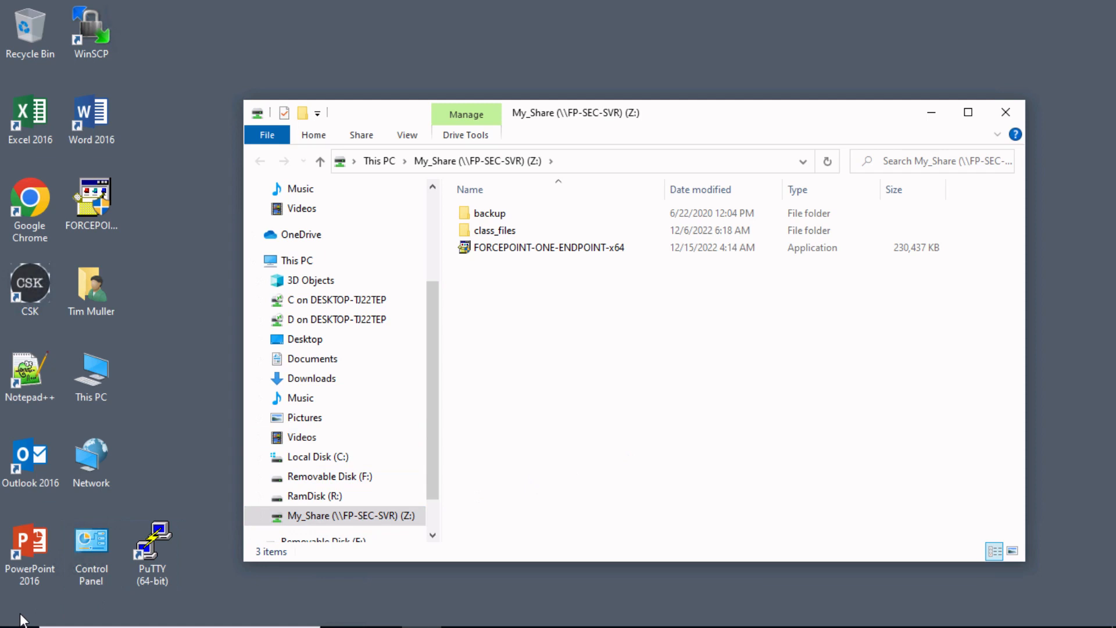
Step: Restart Windows using the Power options in the Start menu
{"action": "mouse_move", "coordinate": [23, 620]}
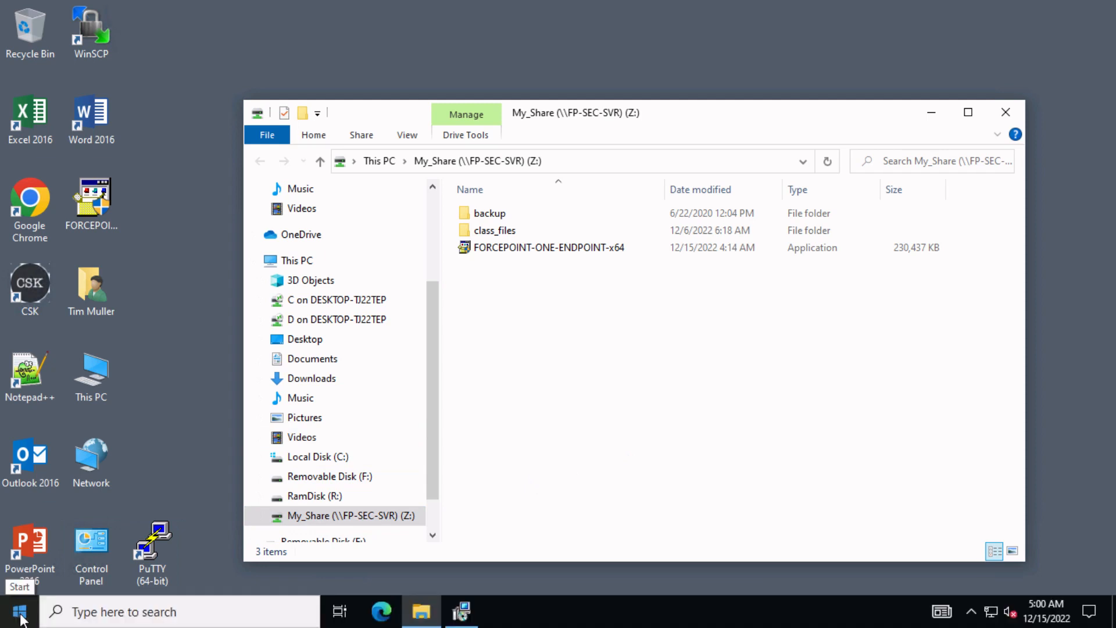
{"action": "left_click", "coordinate": [22, 620]}
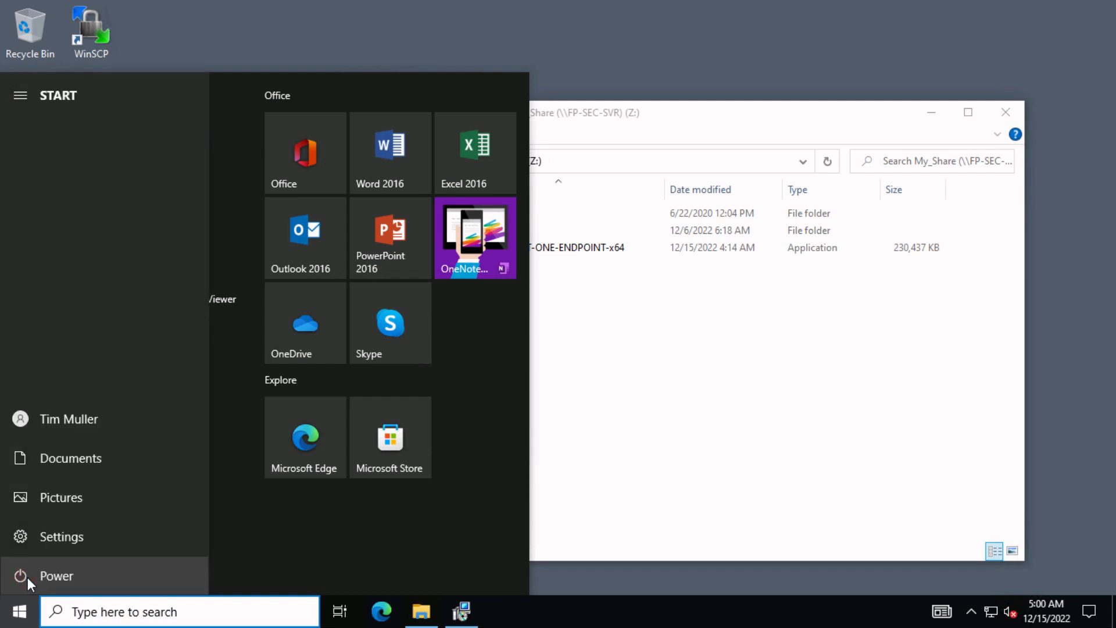
{"action": "left_click", "coordinate": [54, 574]}
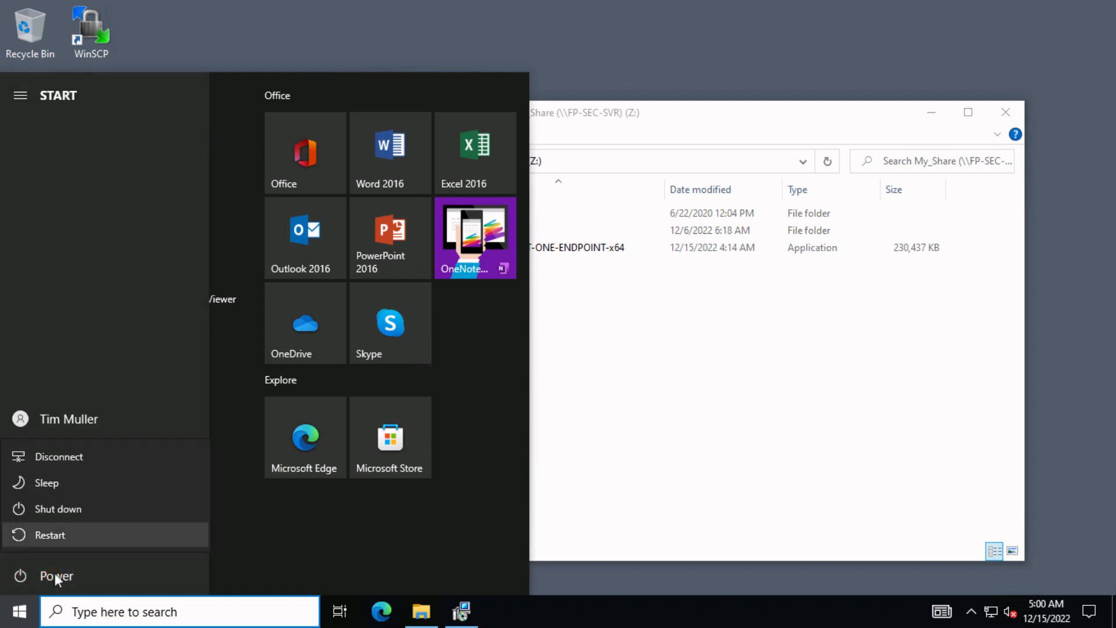
{"action": "left_click", "coordinate": [64, 539]}
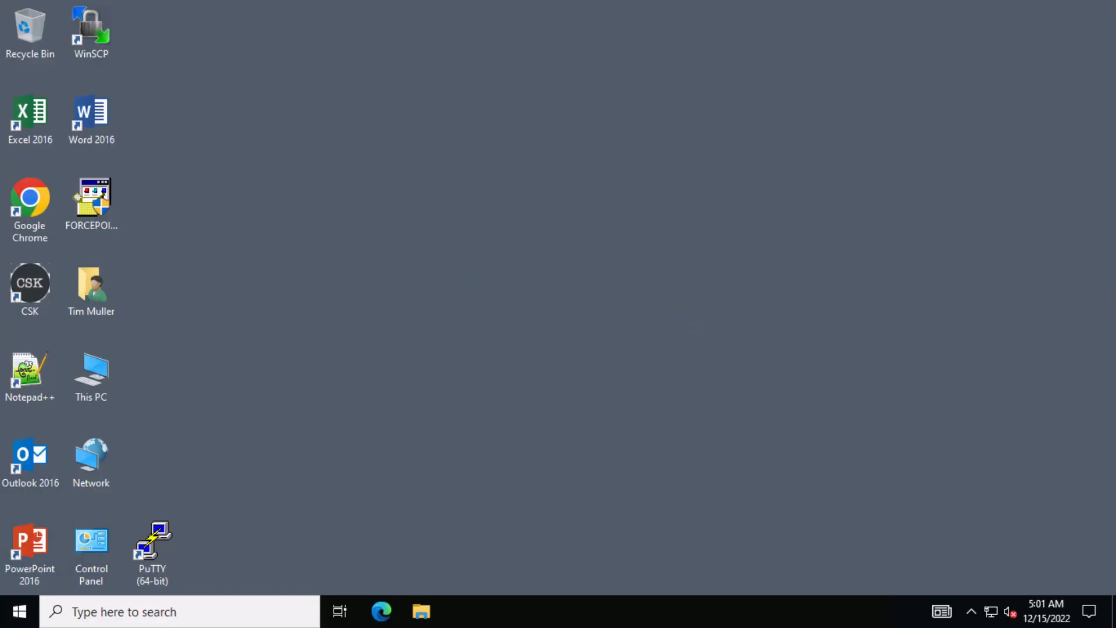
Step: Open Forcepoint One Endpoint from the tray, confirm it's connected, and schedule a settings update
{"action": "left_click", "coordinate": [971, 611]}
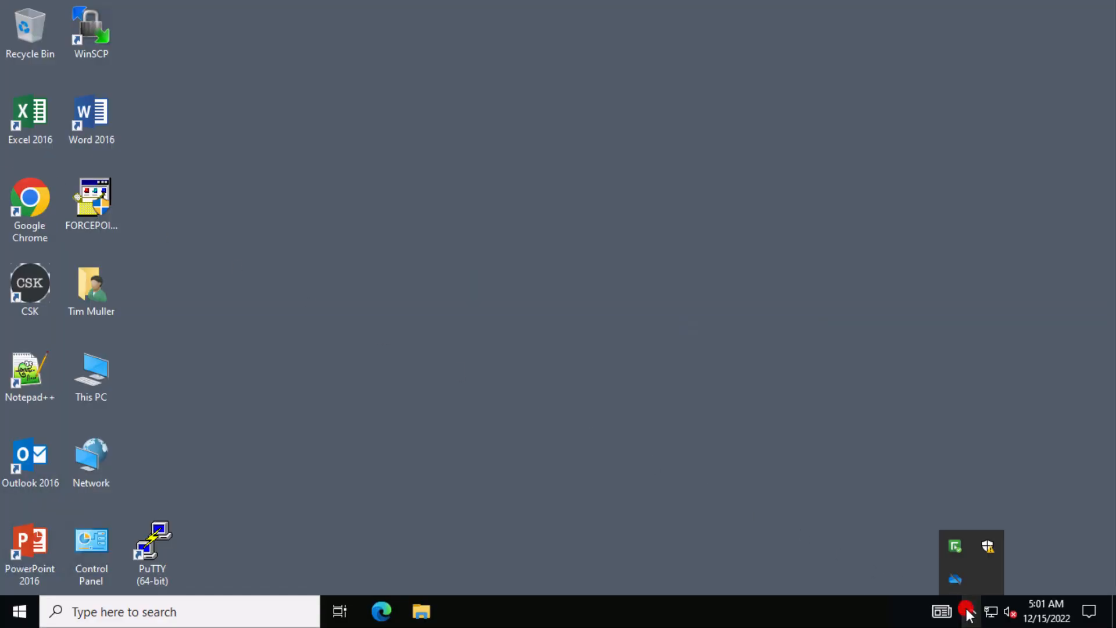
{"action": "double_click", "coordinate": [955, 550]}
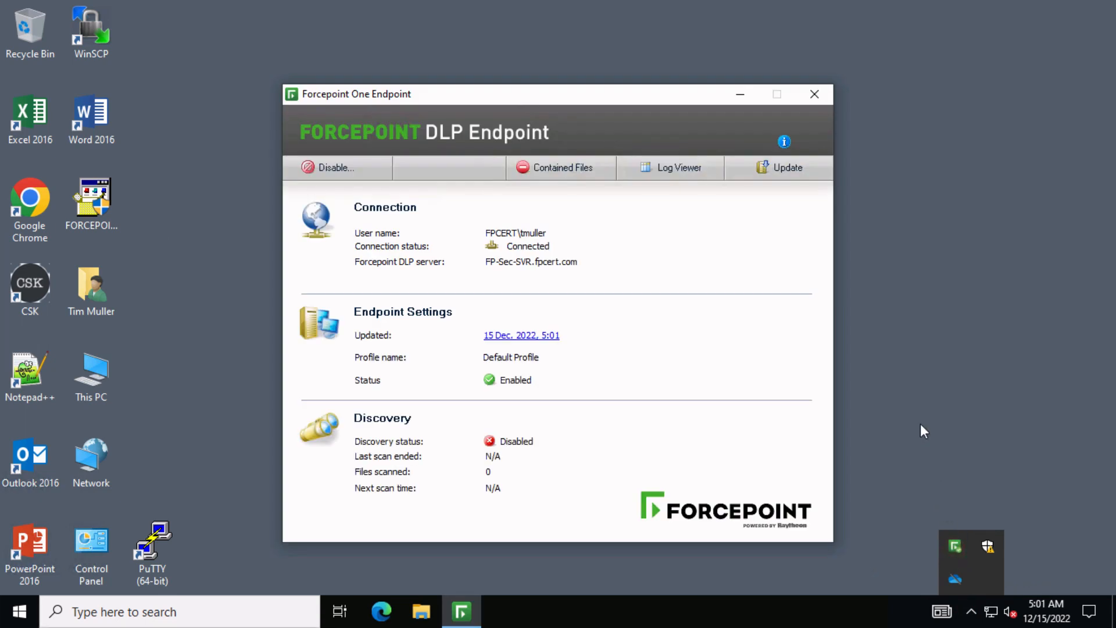
{"action": "left_click", "coordinate": [789, 173]}
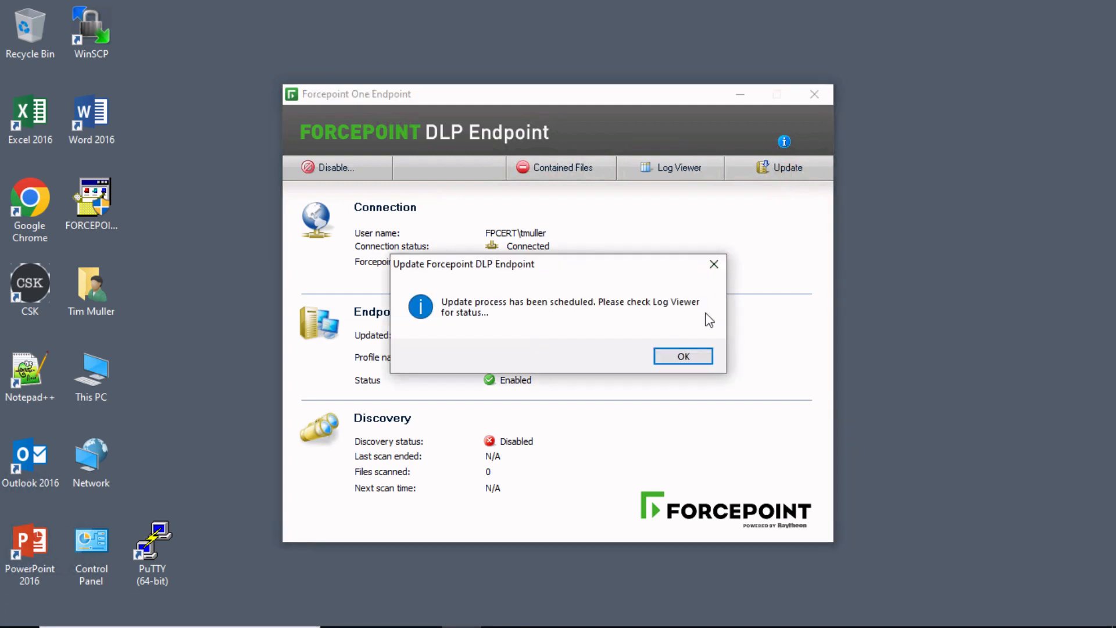
{"action": "left_click", "coordinate": [686, 356]}
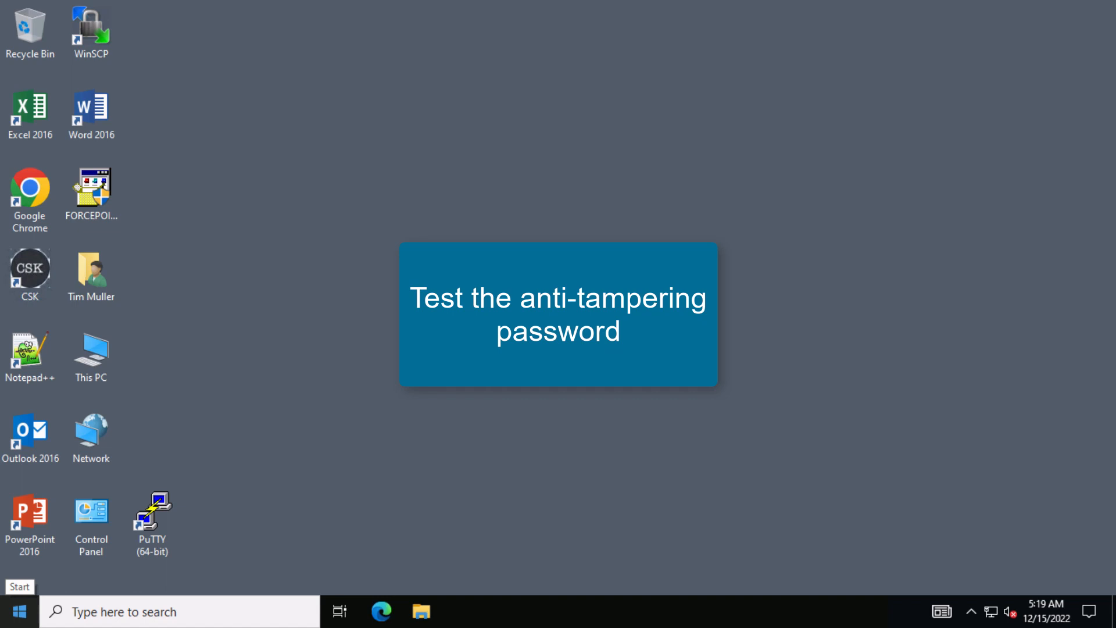
Step: Uninstall FORCEPOINT ONE ENDPOINT 22.06.5578 from Apps & features and confirm the removal
{"action": "right_click", "coordinate": [25, 608]}
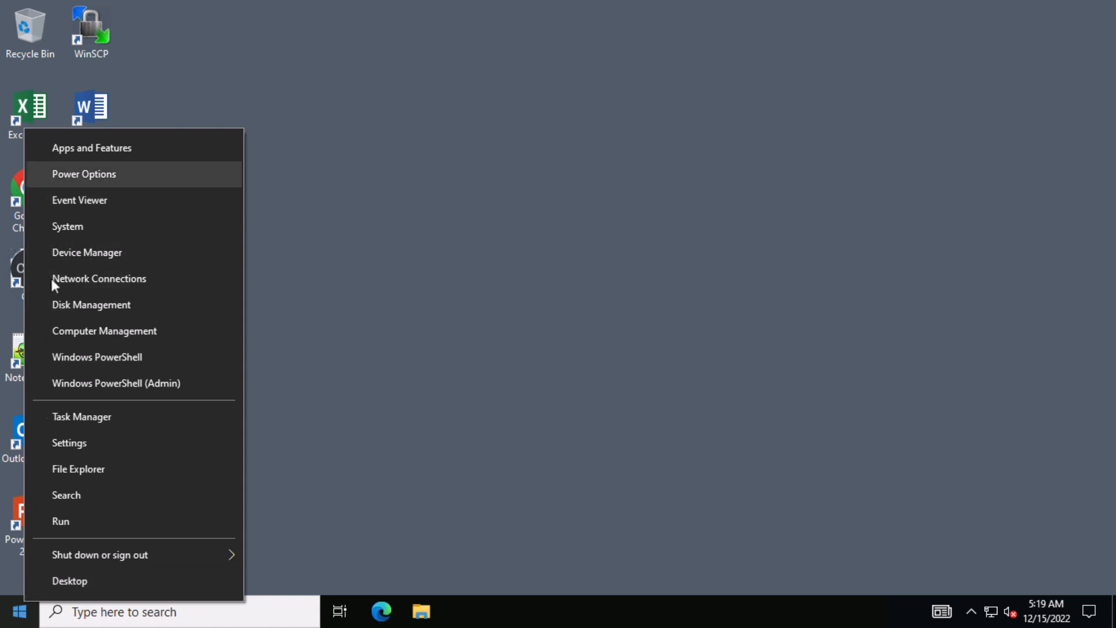
{"action": "left_click", "coordinate": [61, 146]}
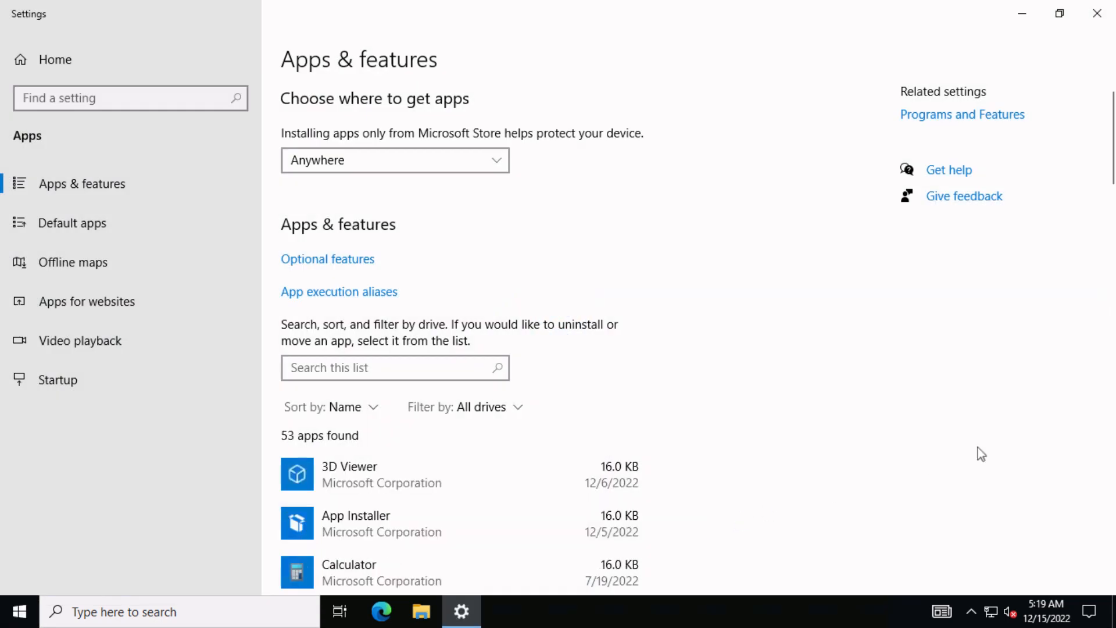
{"action": "left_click", "coordinate": [1111, 415]}
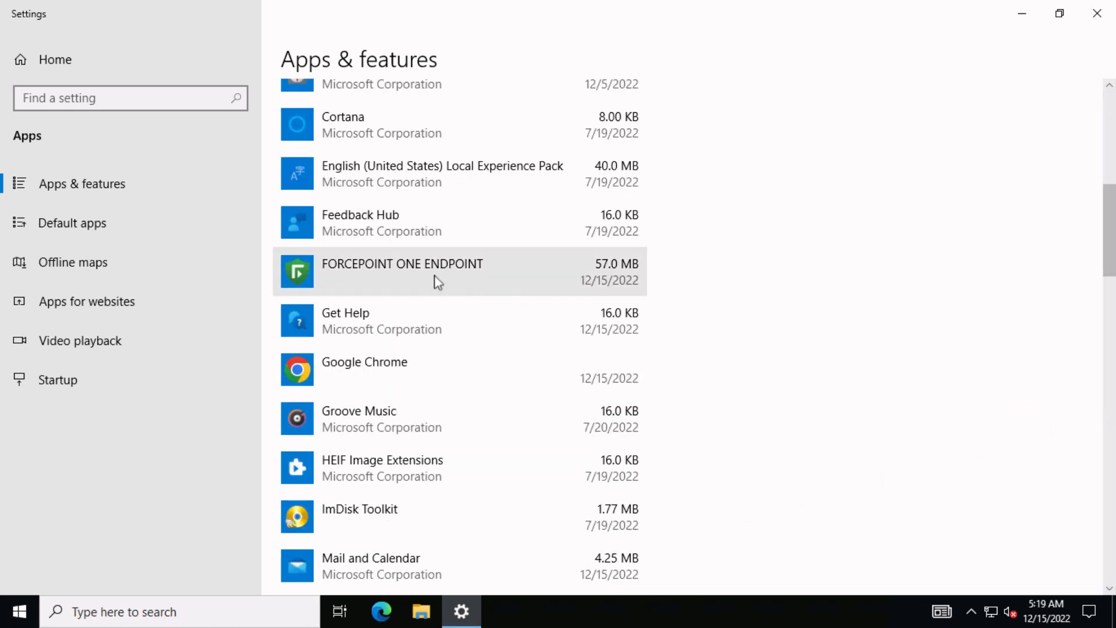
{"action": "left_click", "coordinate": [398, 270]}
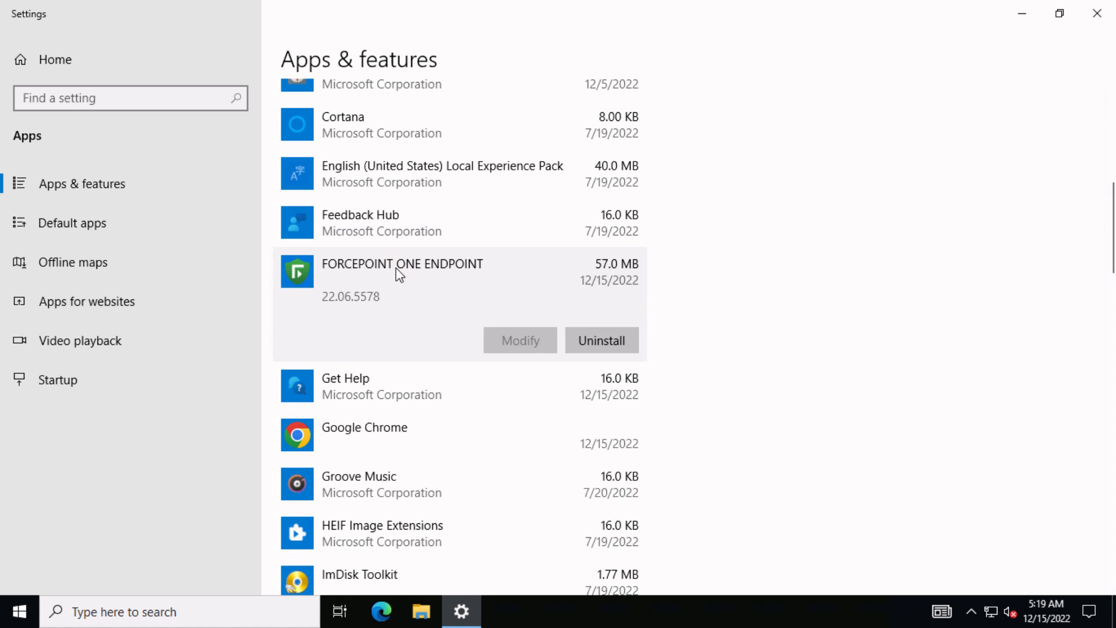
{"action": "left_click", "coordinate": [602, 345]}
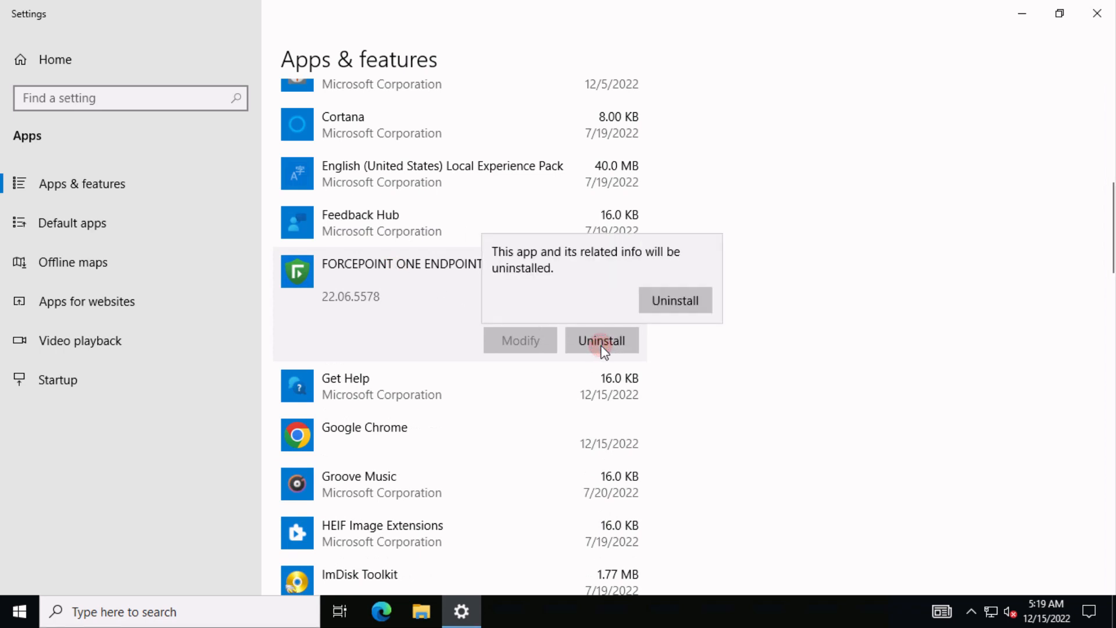
{"action": "left_click", "coordinate": [678, 301]}
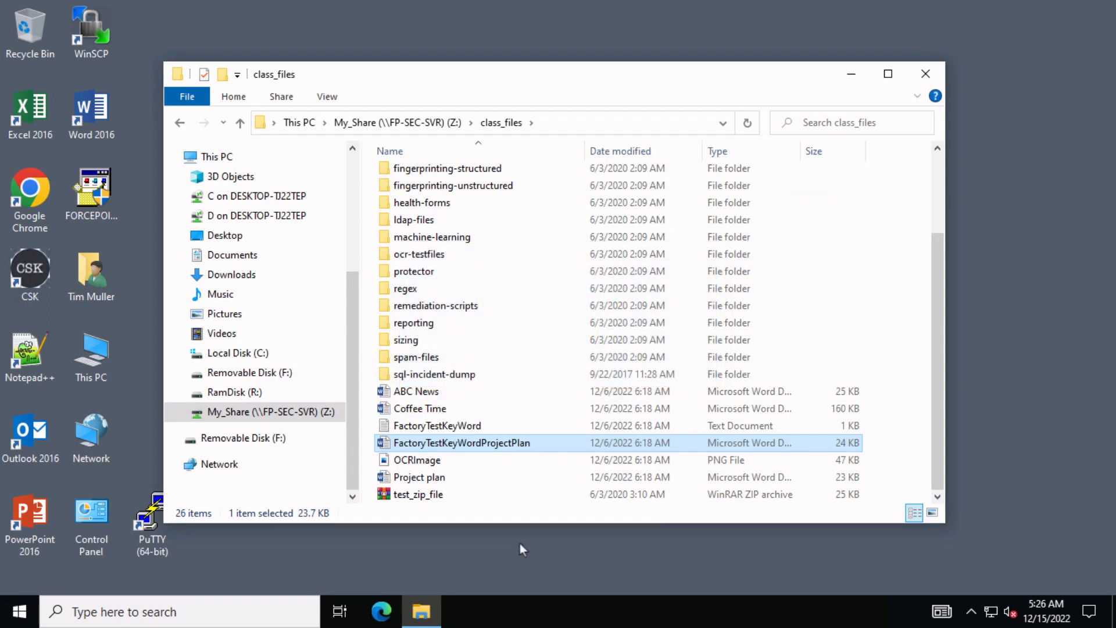
Step: Drag FactoryTestKeyWordProjectPlan from class_files onto Removable Disk (F:)
{"action": "left_click", "coordinate": [454, 442]}
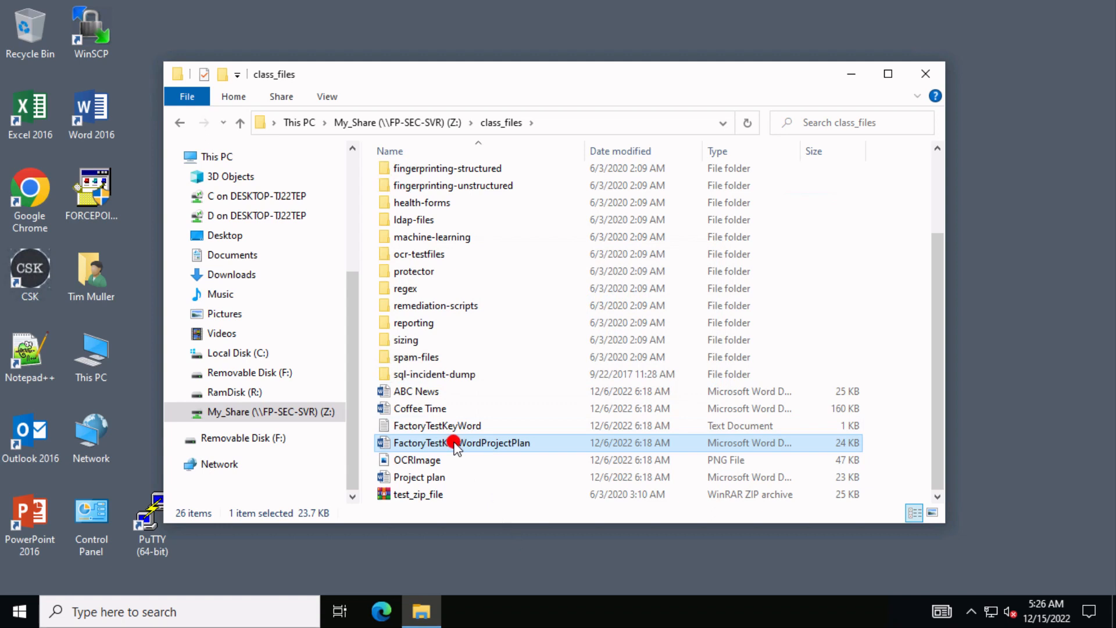
{"action": "left_click_drag", "start_coordinate": [433, 445], "coordinate": [259, 441]}
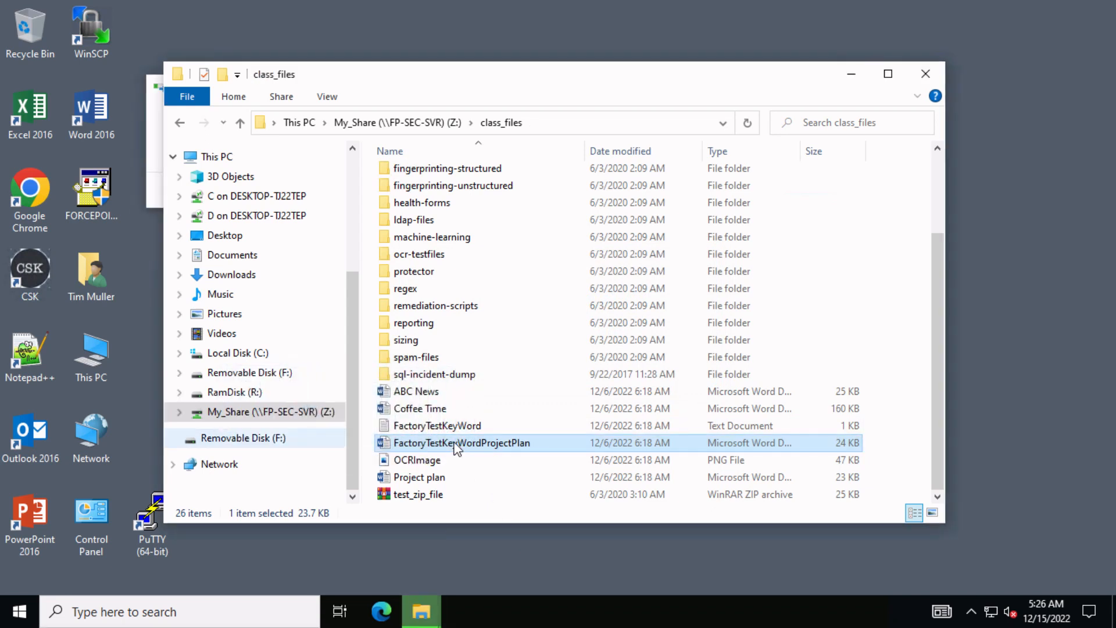